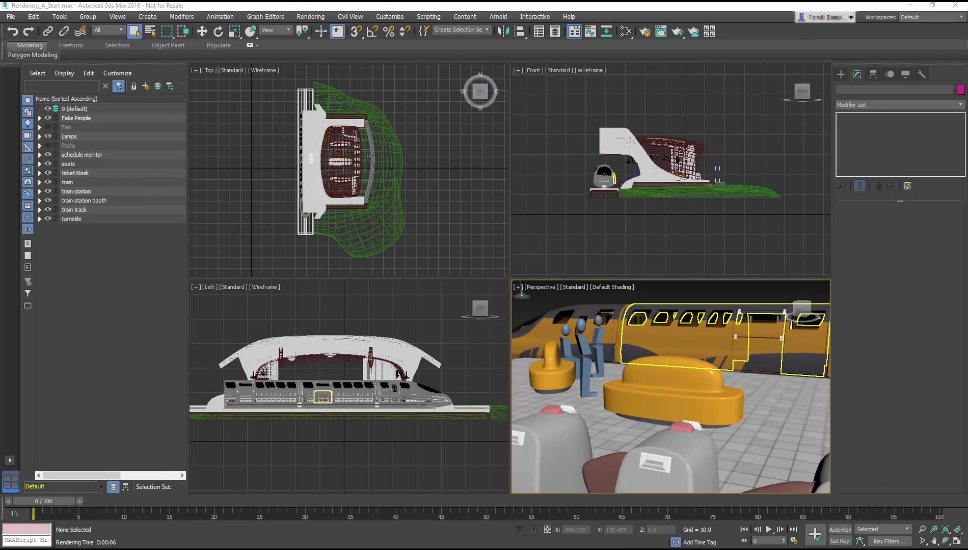
Deselect the train by clicking in the Left viewport, making Left the active view
click(453, 334)
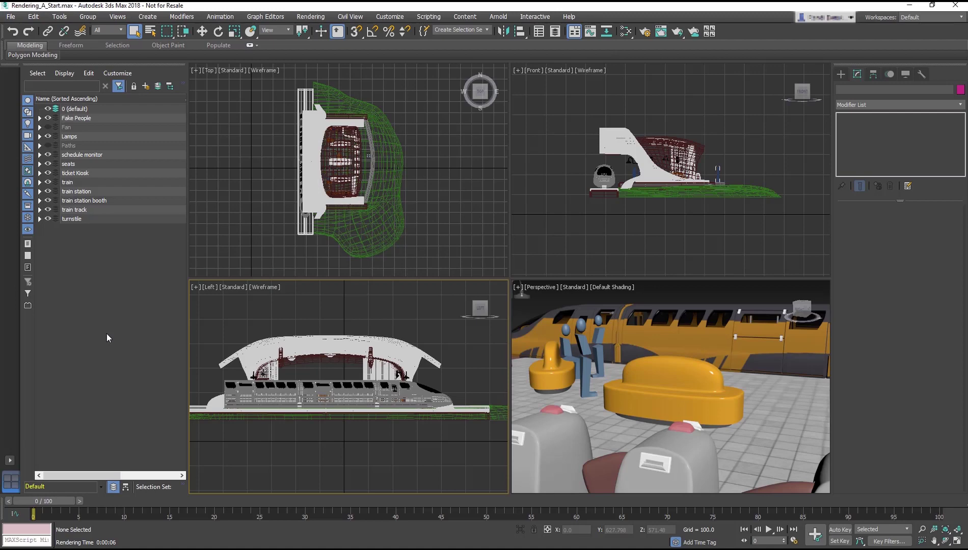
Render the Perspective view, then review Render Setup's Renderer, Raytracer and Advanced Lighting tabs
click(679, 31)
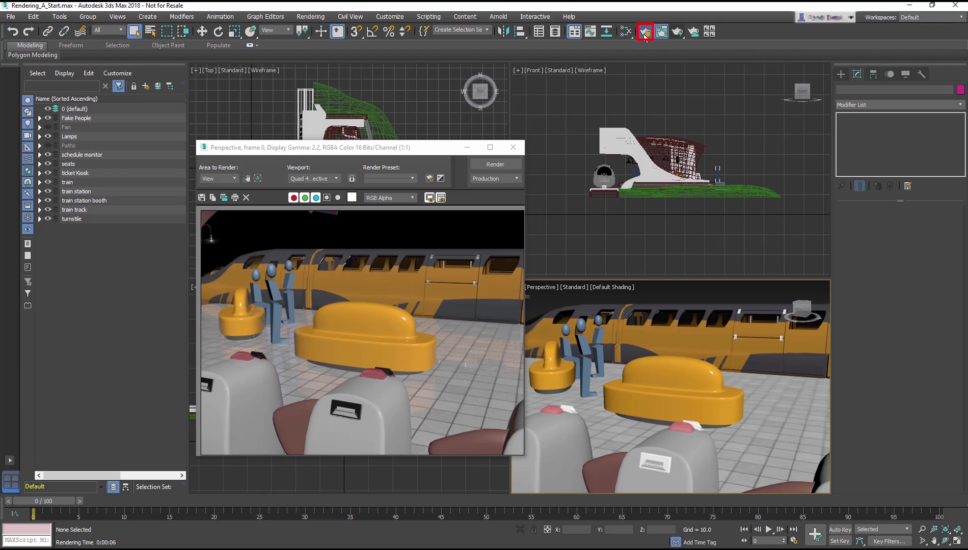
click(645, 35)
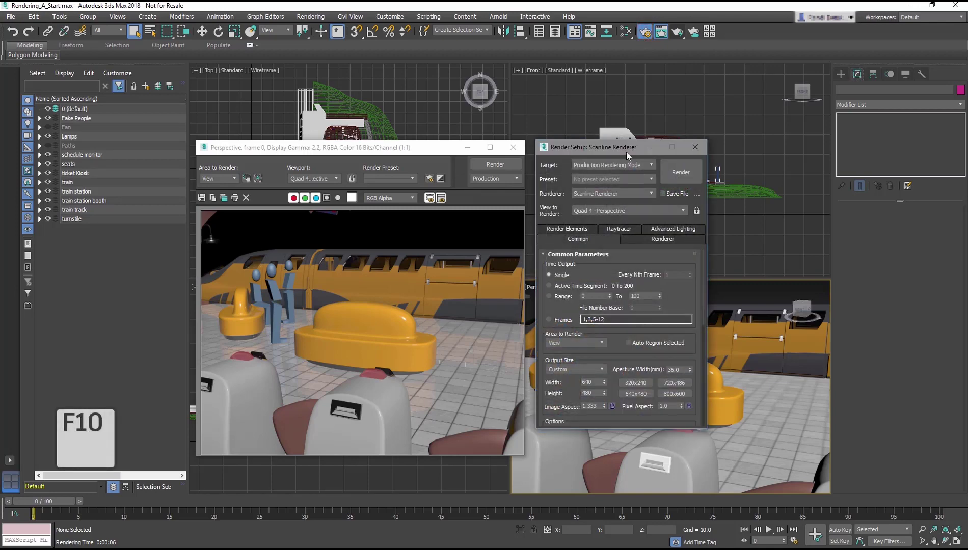
click(642, 239)
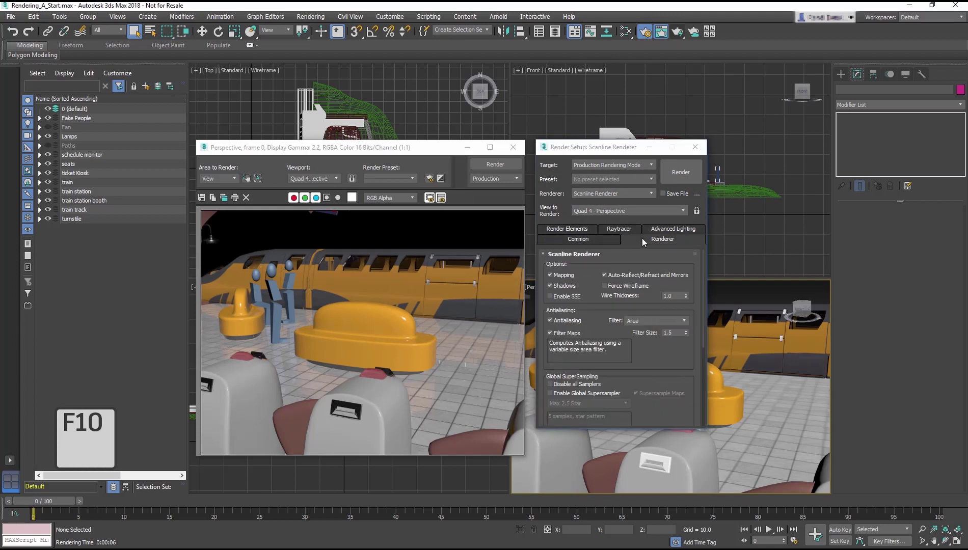
click(571, 229)
click(614, 241)
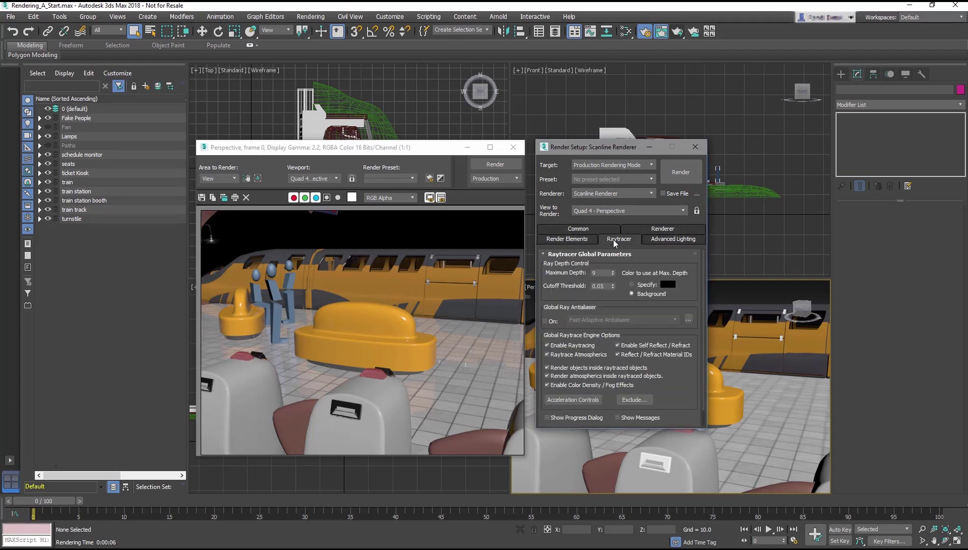
click(664, 240)
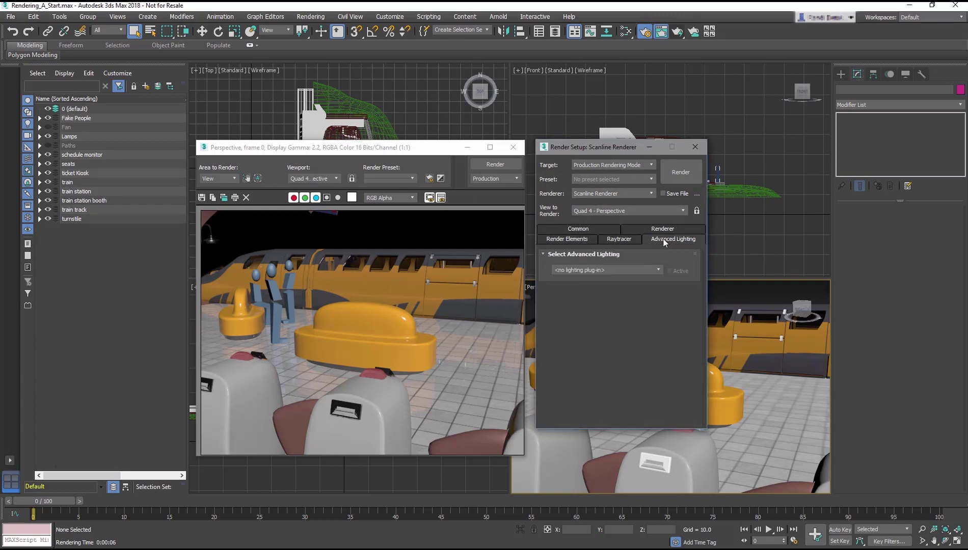
click(592, 229)
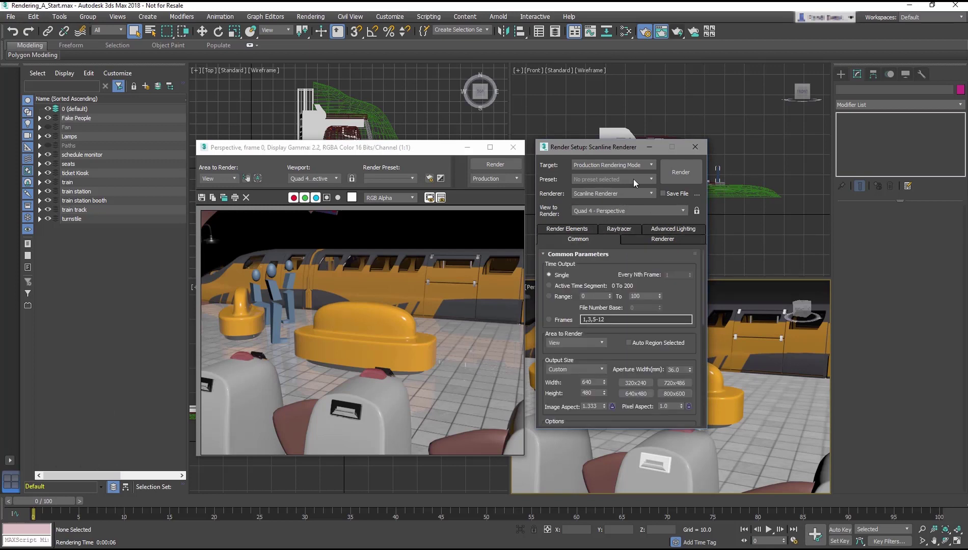
On the Common tab, keep Production rendering mode and leave the render presets unchanged
click(651, 166)
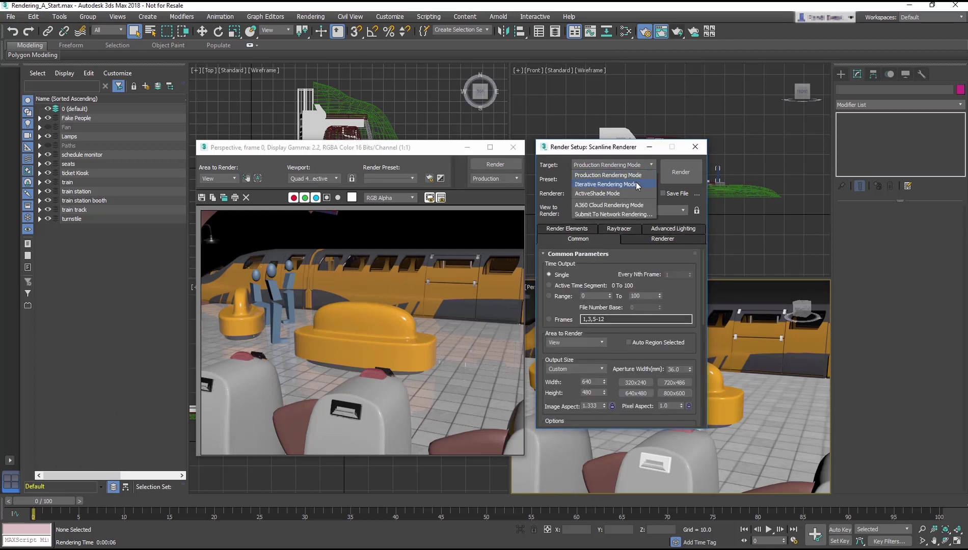
click(636, 175)
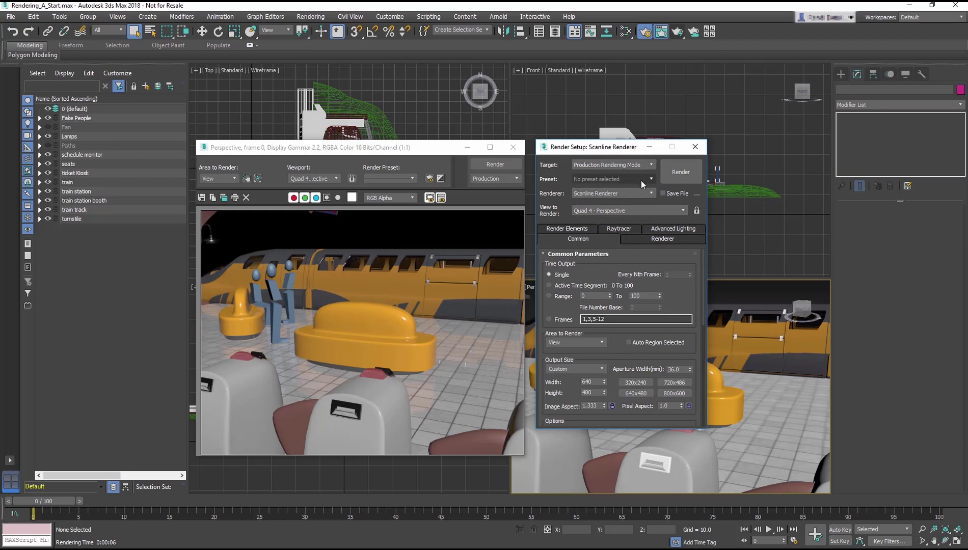
click(640, 180)
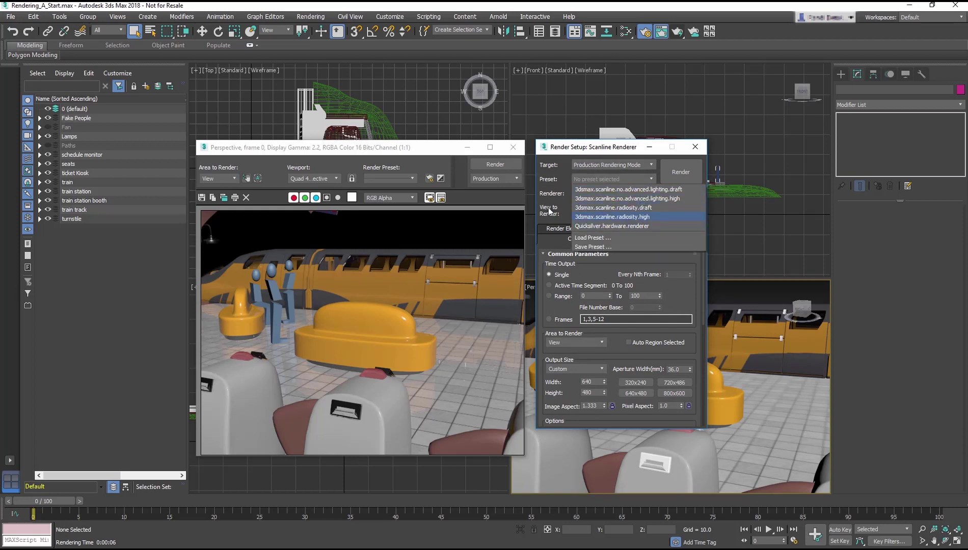
click(553, 194)
click(652, 194)
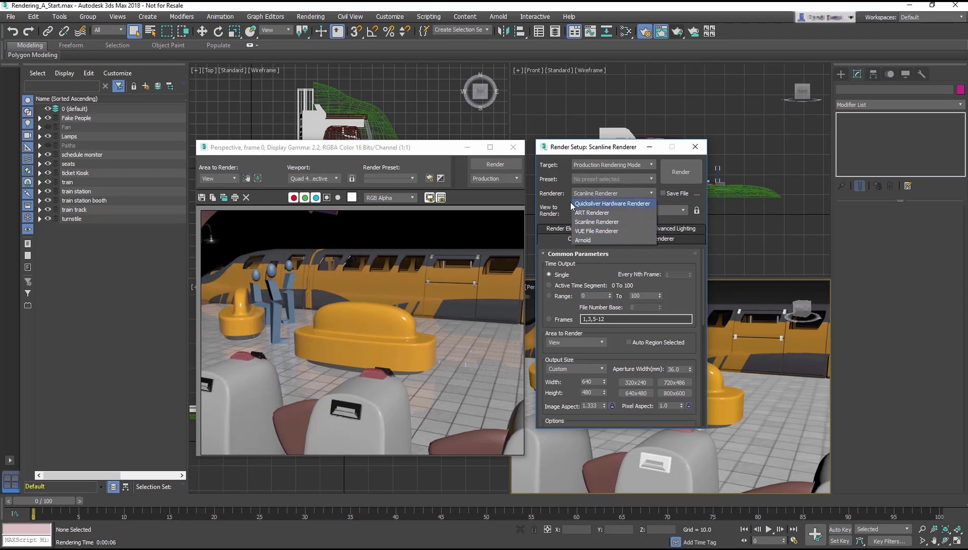
Keep Scanline Renderer and set the time output to a single frame
click(546, 195)
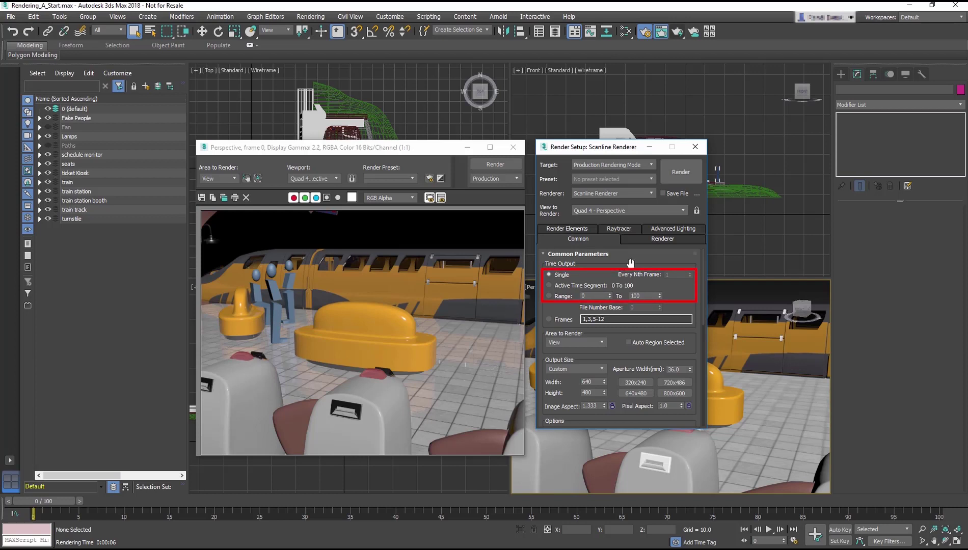
click(563, 288)
click(566, 276)
drag(609, 373, 619, 279)
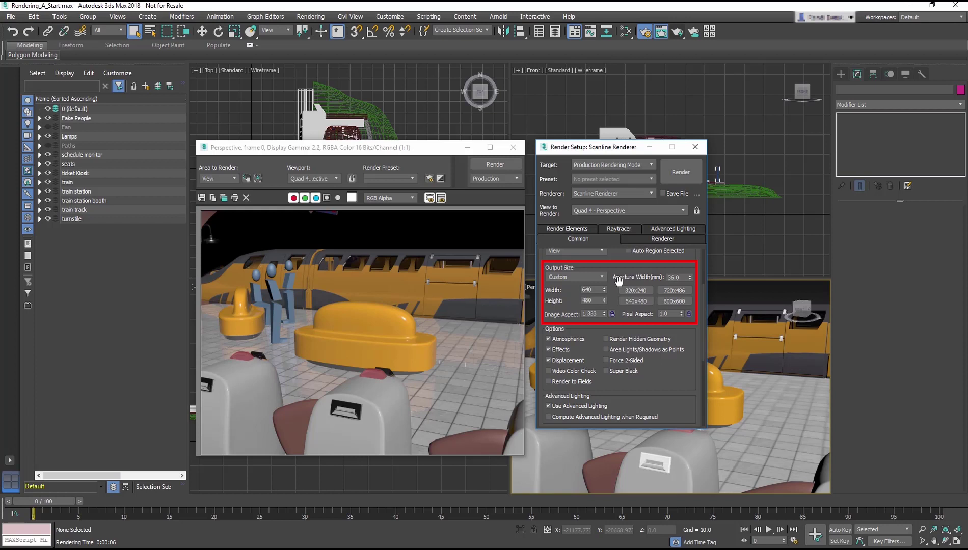
Use the HDTV (video) size preset and set the width to 800, giving 800 × 450
click(602, 275)
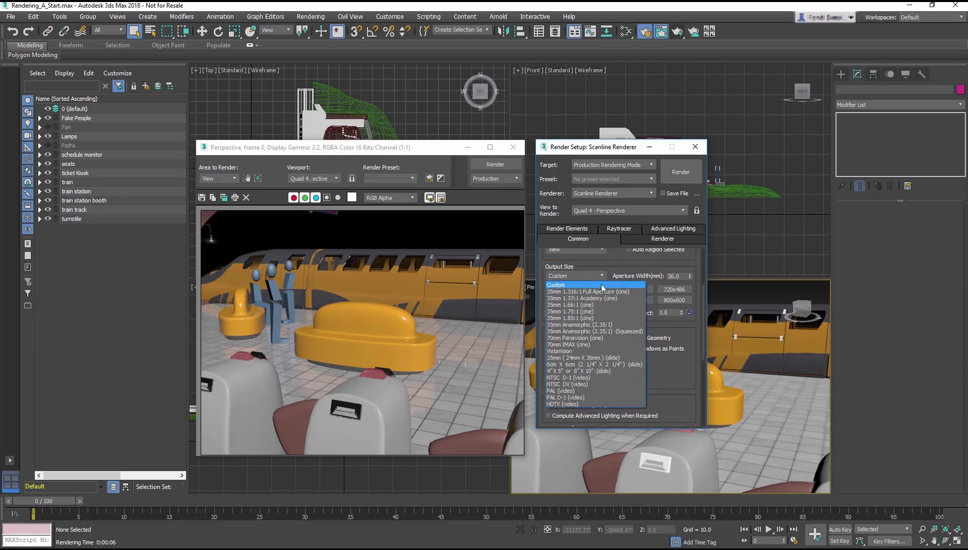
click(575, 404)
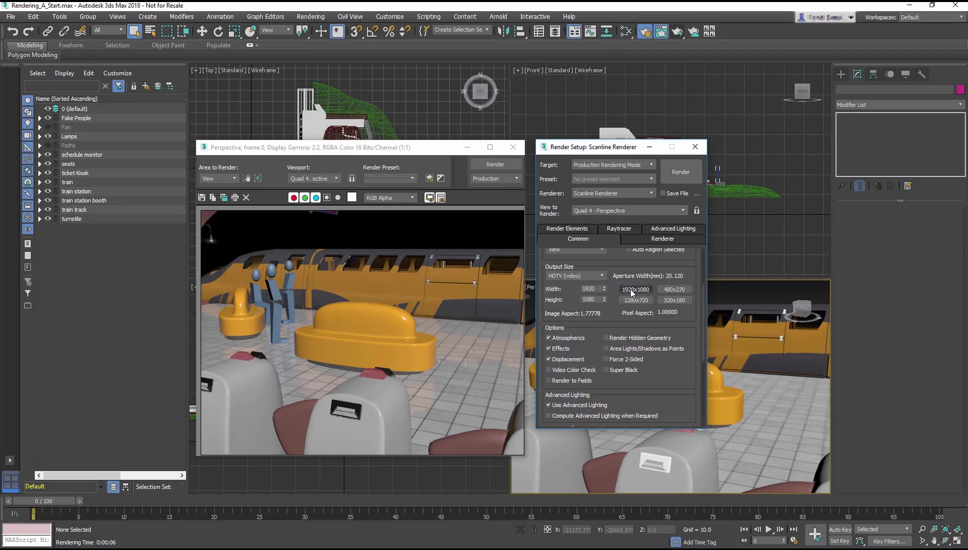
click(649, 299)
double_click(601, 289)
text(800)
key(Return)
drag(583, 318, 584, 152)
click(676, 297)
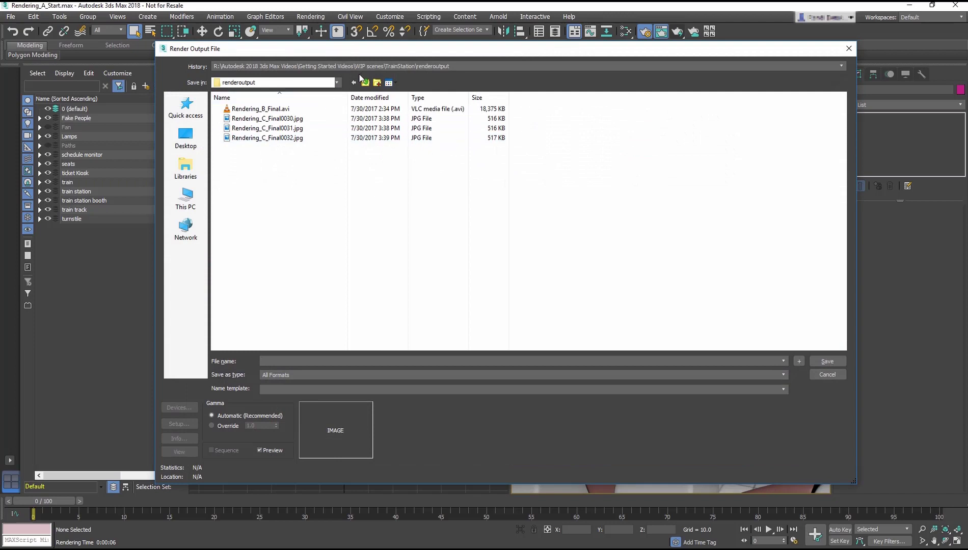
click(285, 374)
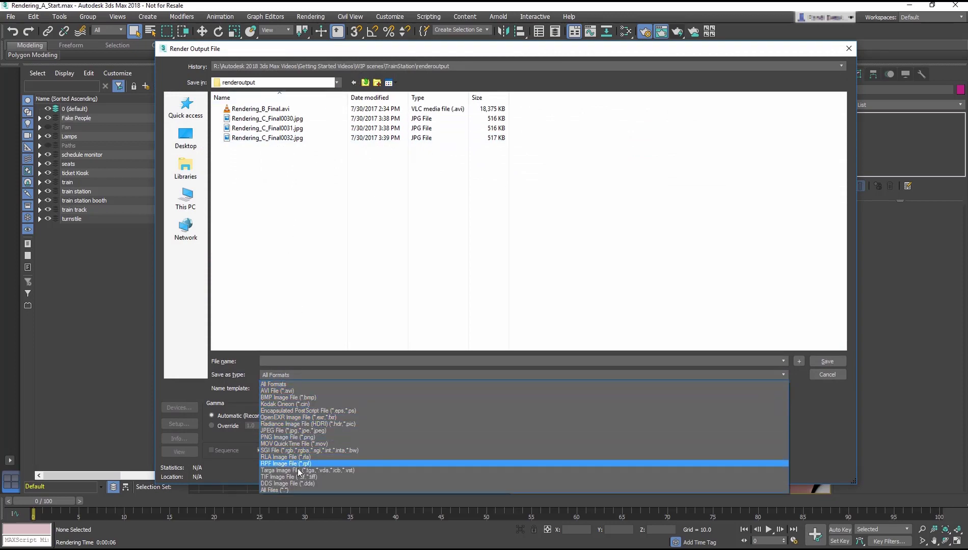
click(306, 384)
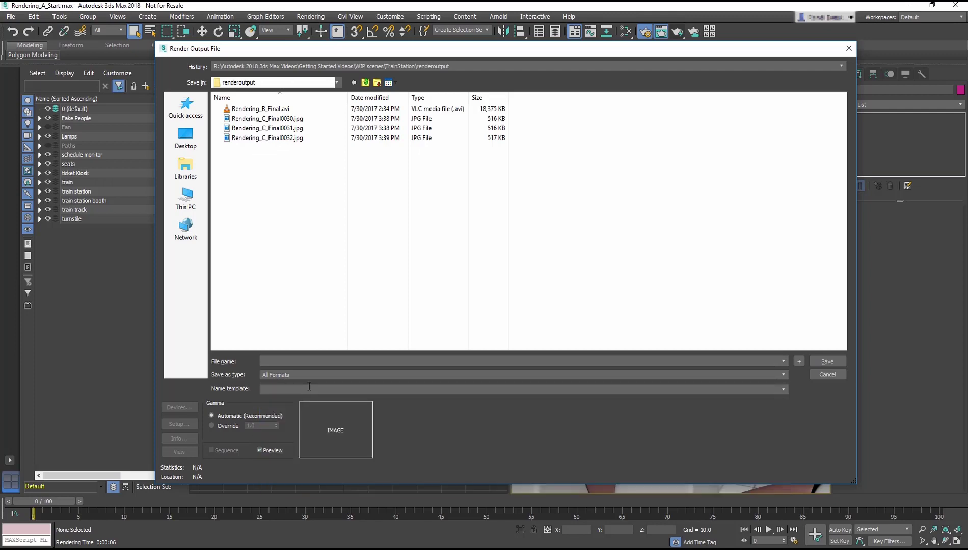
click(832, 375)
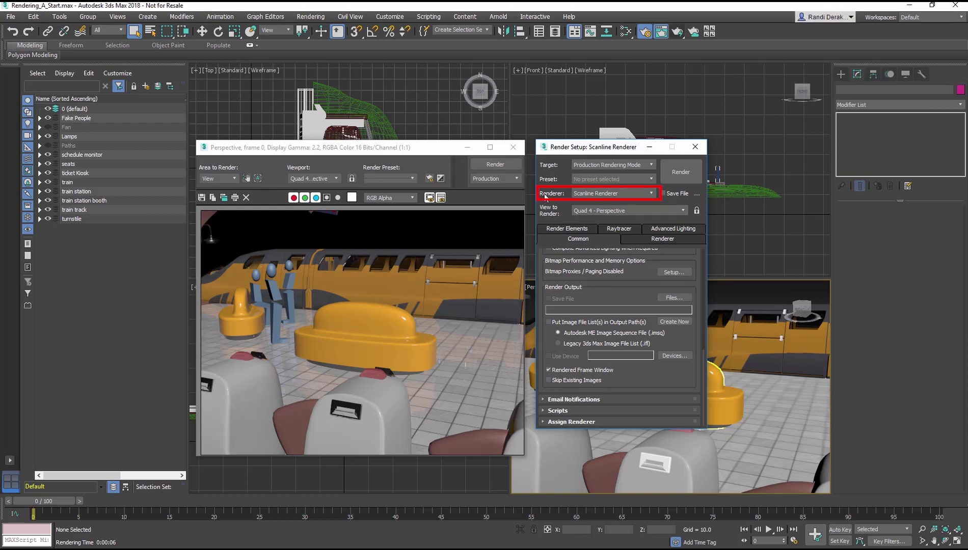
Look over ART, Quicksilver and Arnold in the Renderer list, keeping Scanline Renderer
click(653, 194)
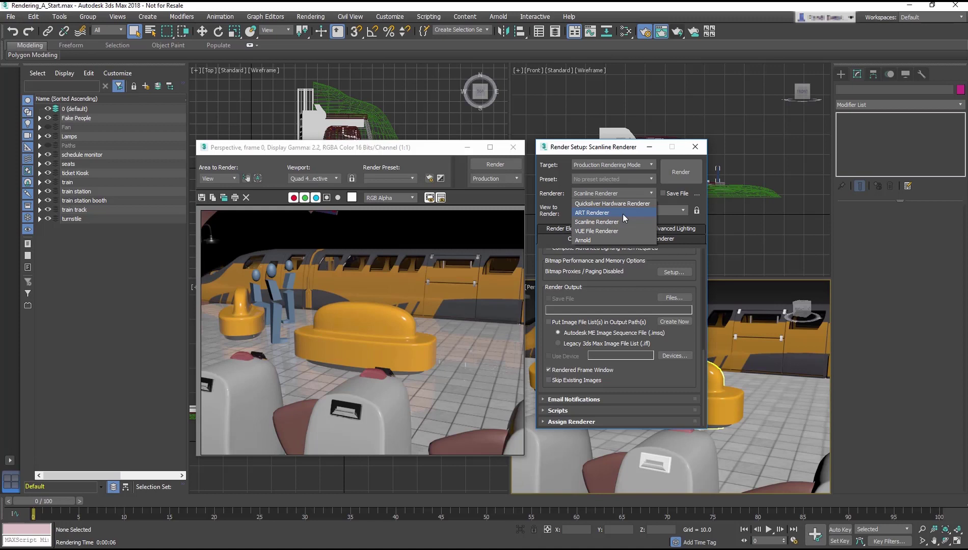
click(620, 219)
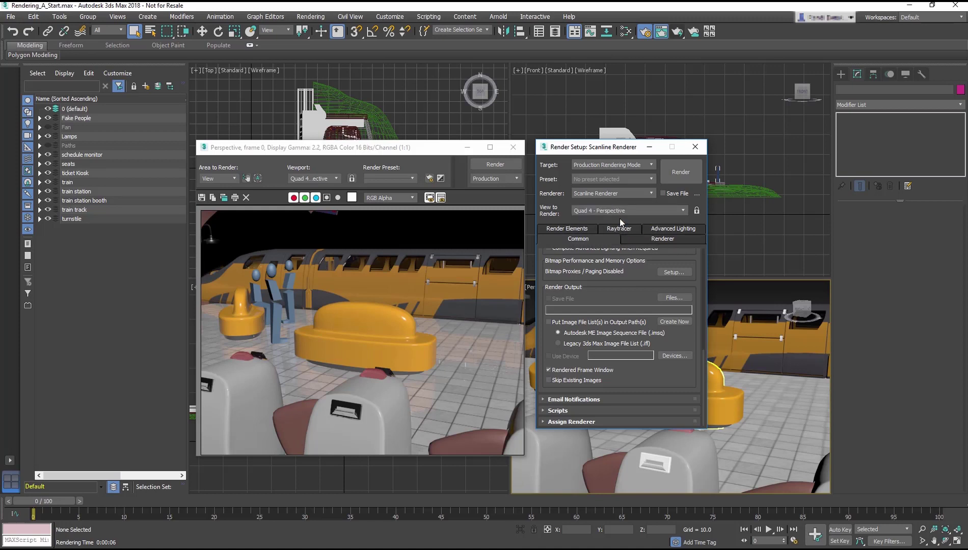
Close Render Setup and the frame window, re-render Perspective, then close the rendered image
click(695, 147)
click(512, 147)
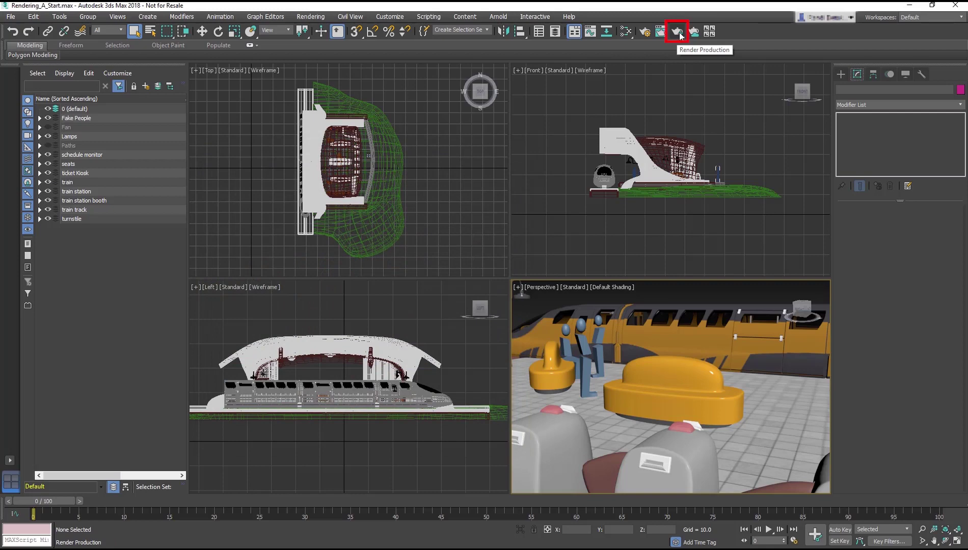
click(680, 32)
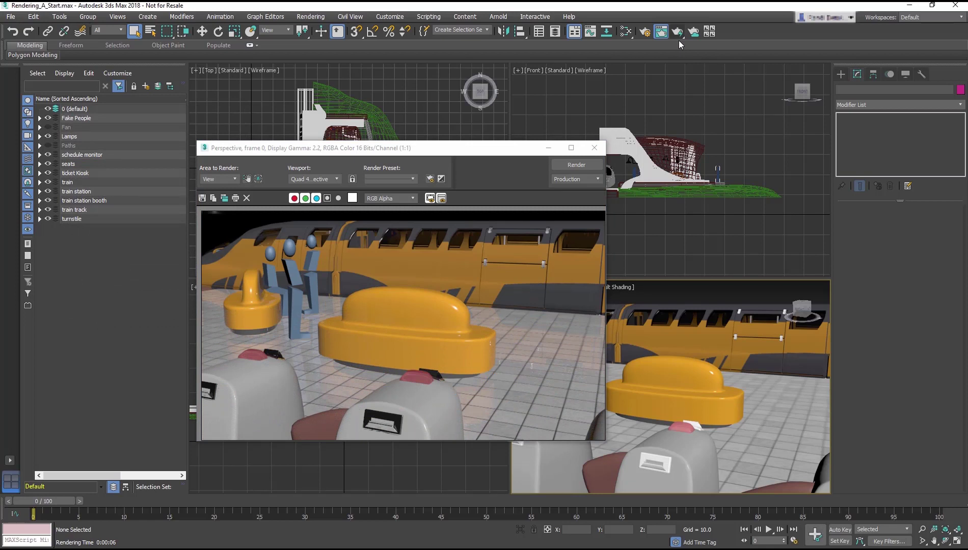
click(594, 150)
middle_drag(657, 223, 655, 176)
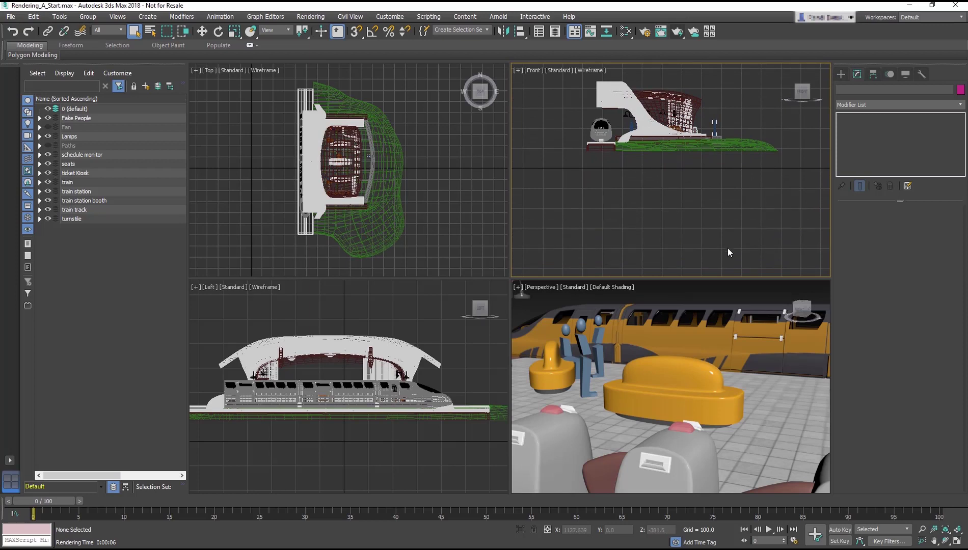
In Create > Lights, try the Arnold light category, then return to Standard light types
click(729, 288)
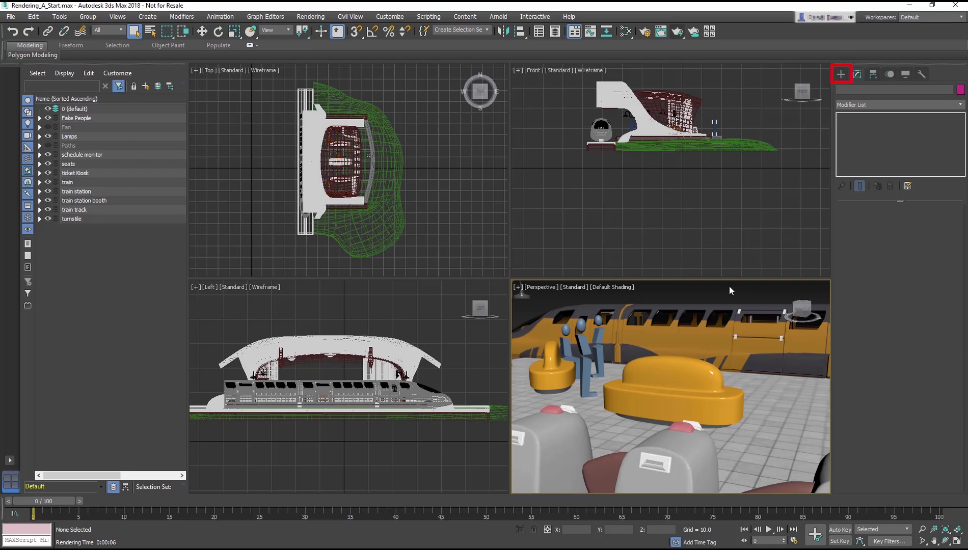
click(841, 74)
click(866, 89)
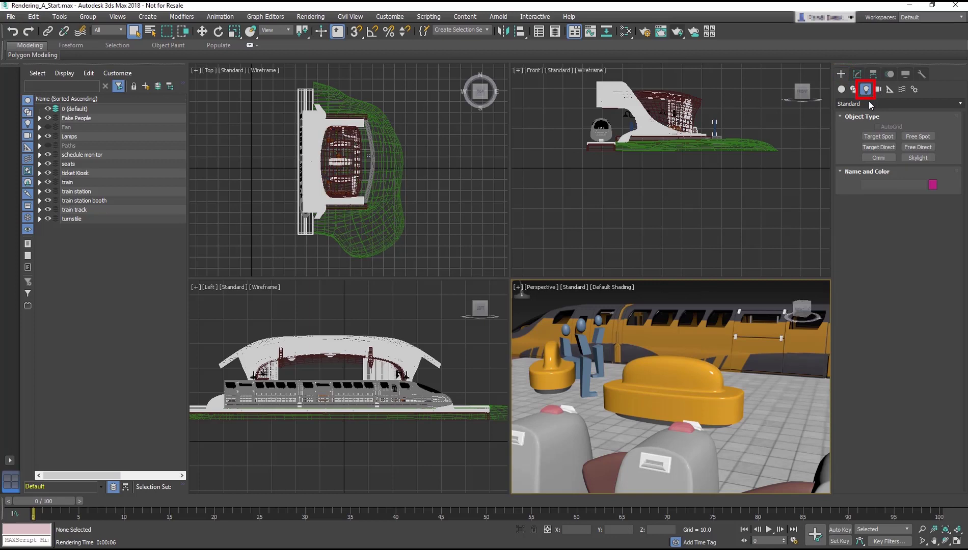
click(870, 100)
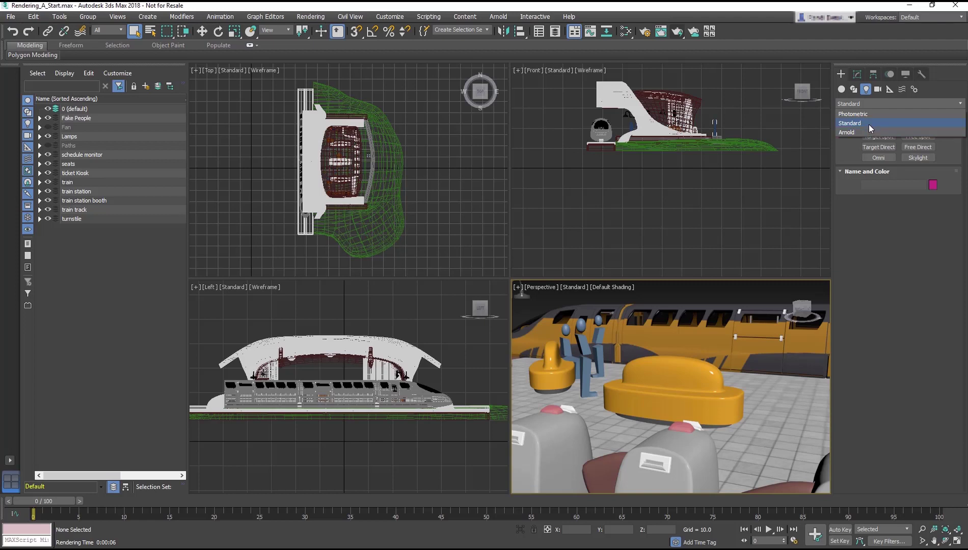
click(870, 124)
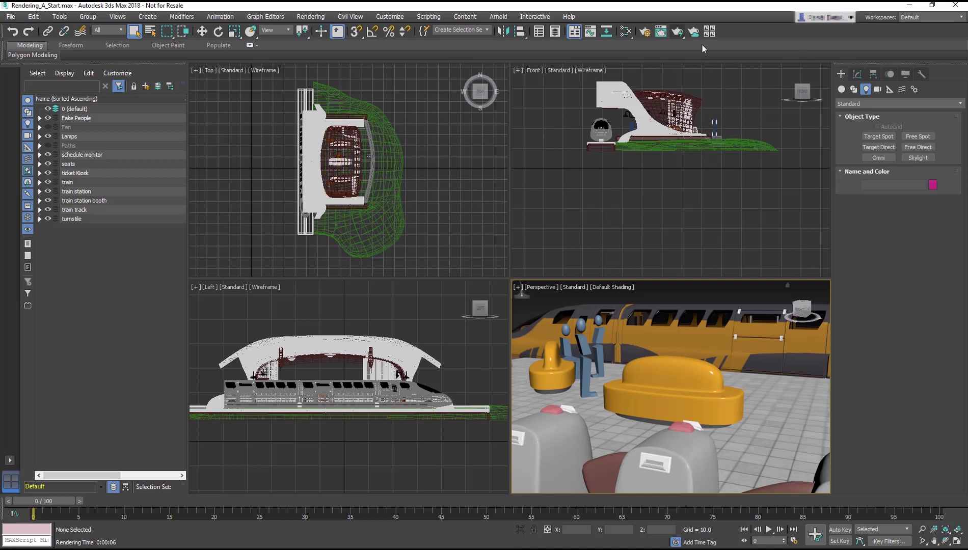
click(888, 104)
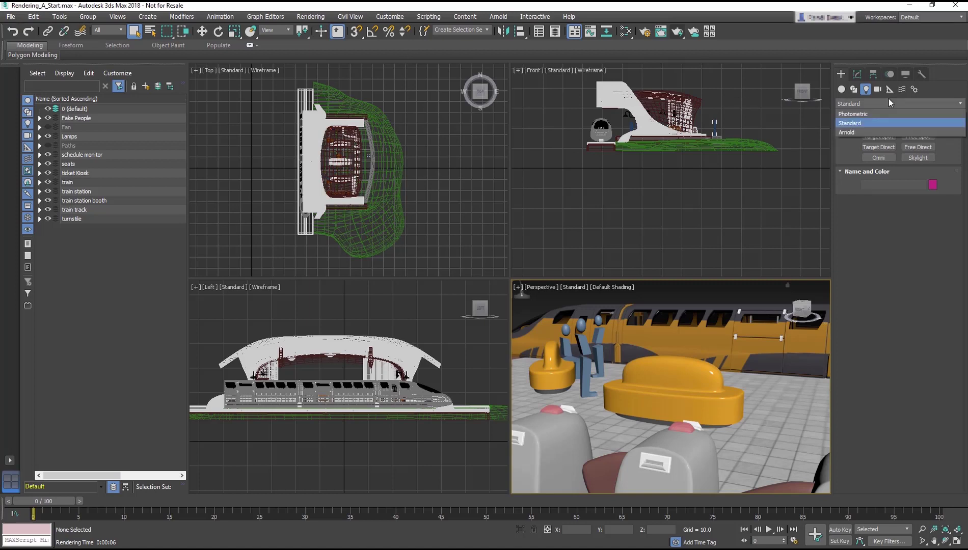
click(880, 132)
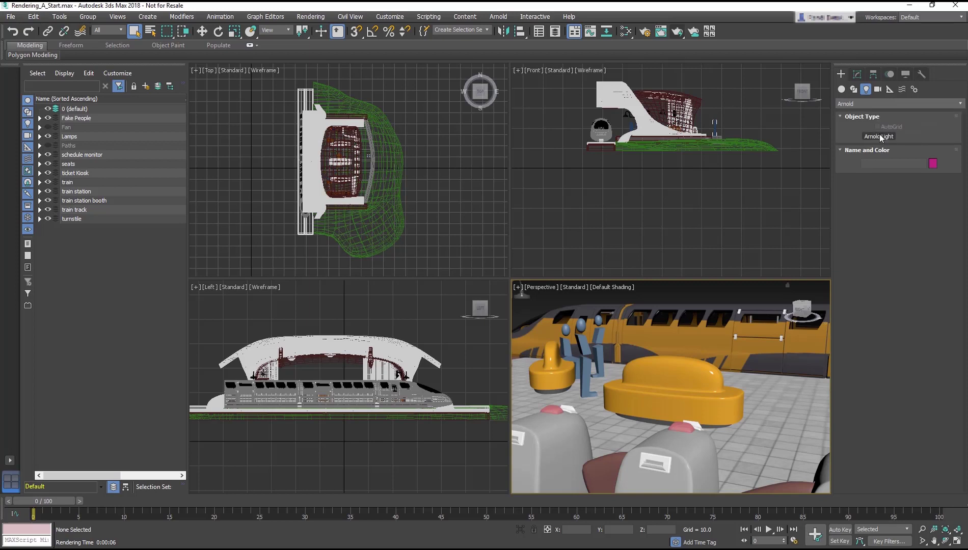
click(879, 106)
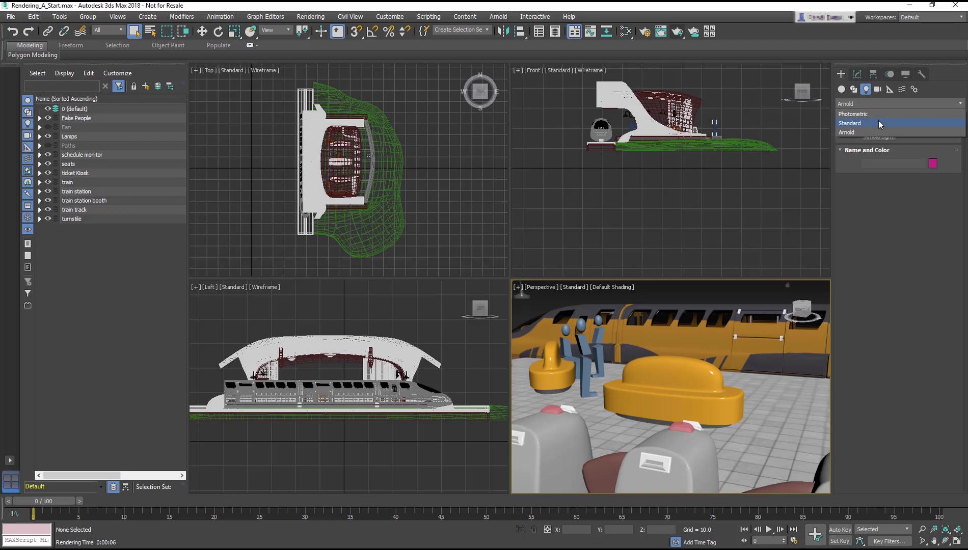
click(879, 121)
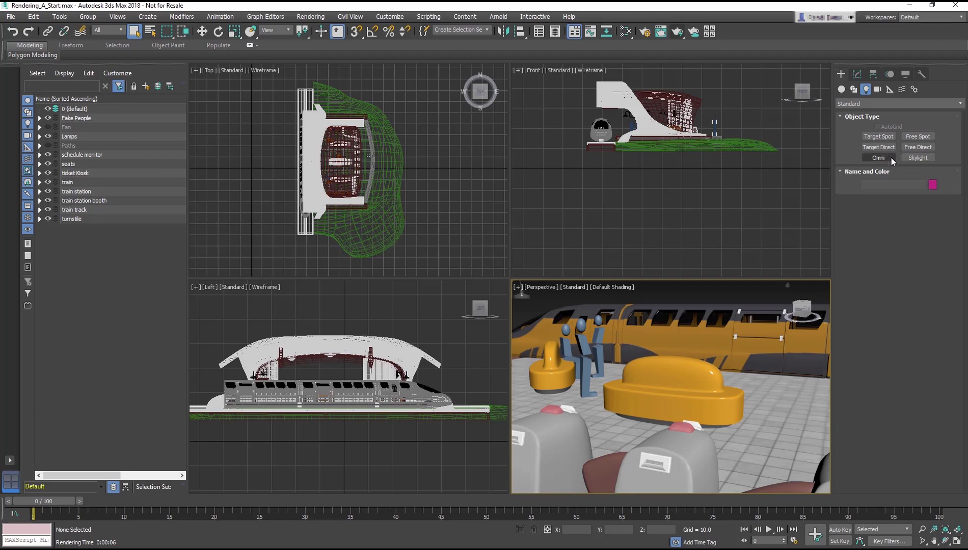
Place an Omni light in the Front viewport
click(879, 157)
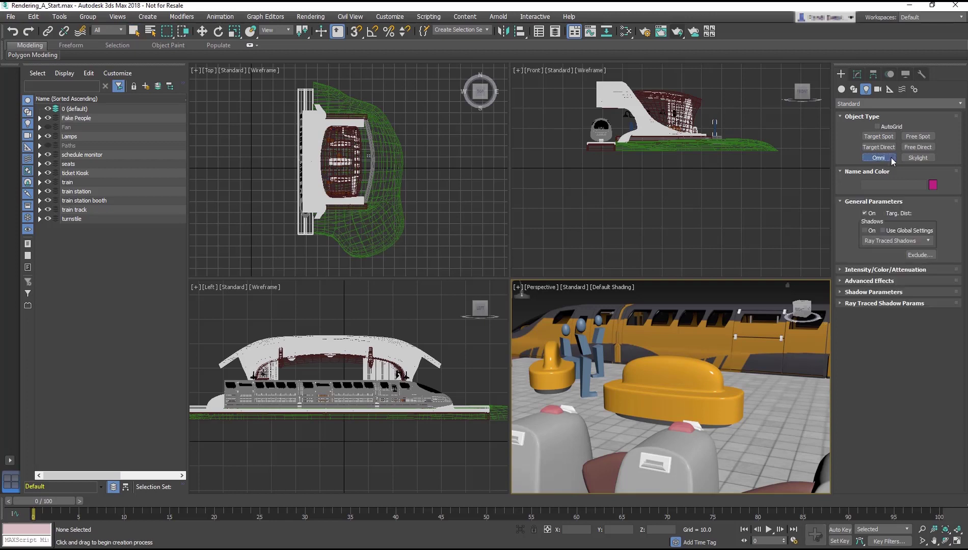
click(582, 210)
right_click(661, 228)
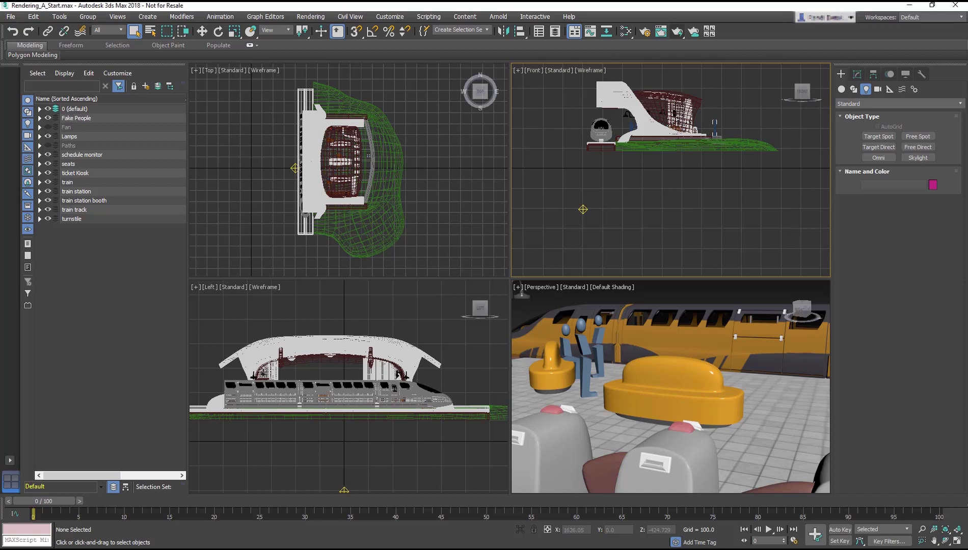
Drag out a Target Spot and a Target Direct light below the station
click(872, 138)
drag(642, 168, 641, 247)
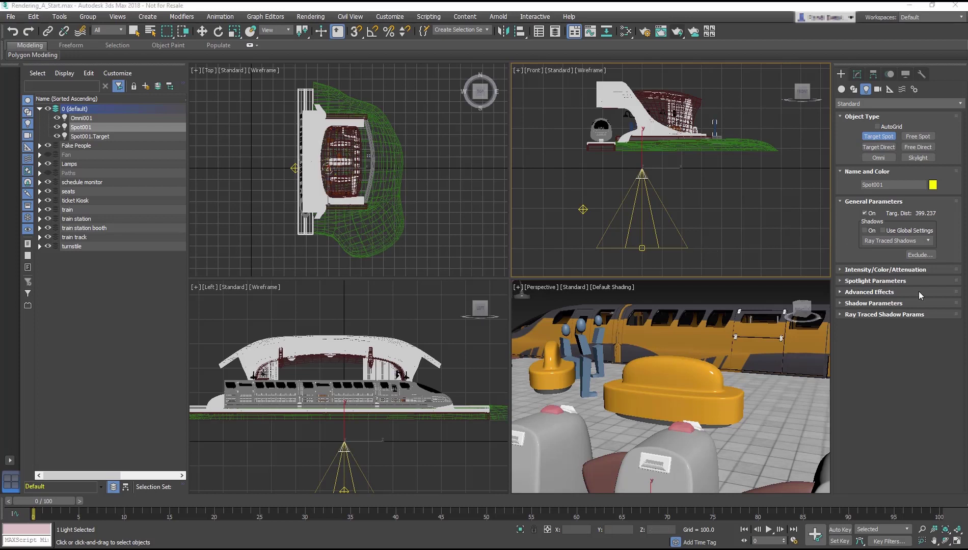
click(893, 147)
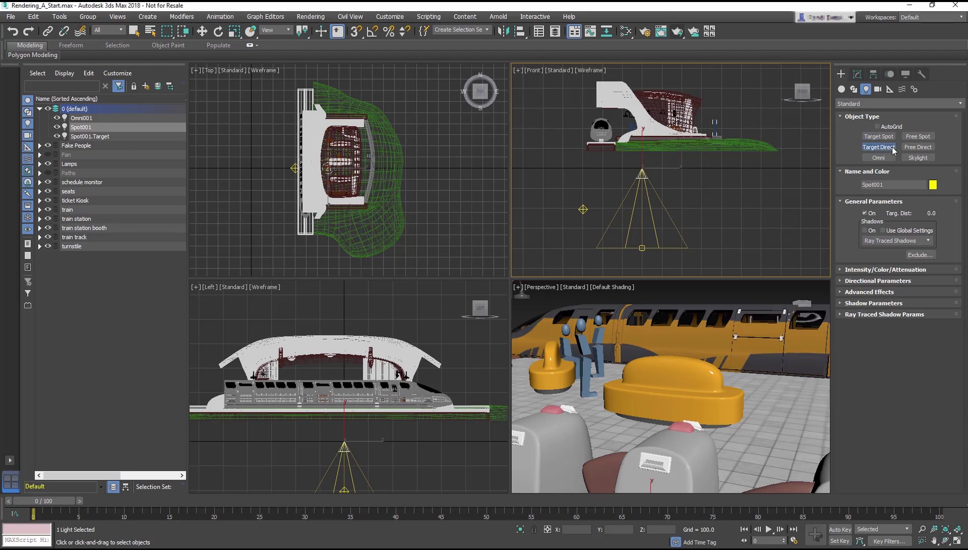
drag(744, 168, 745, 250)
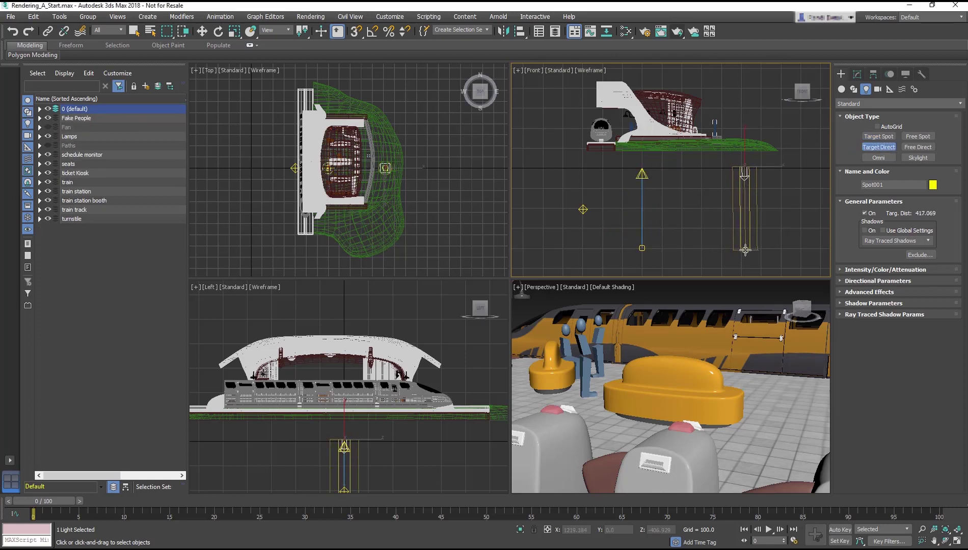
right_click(788, 236)
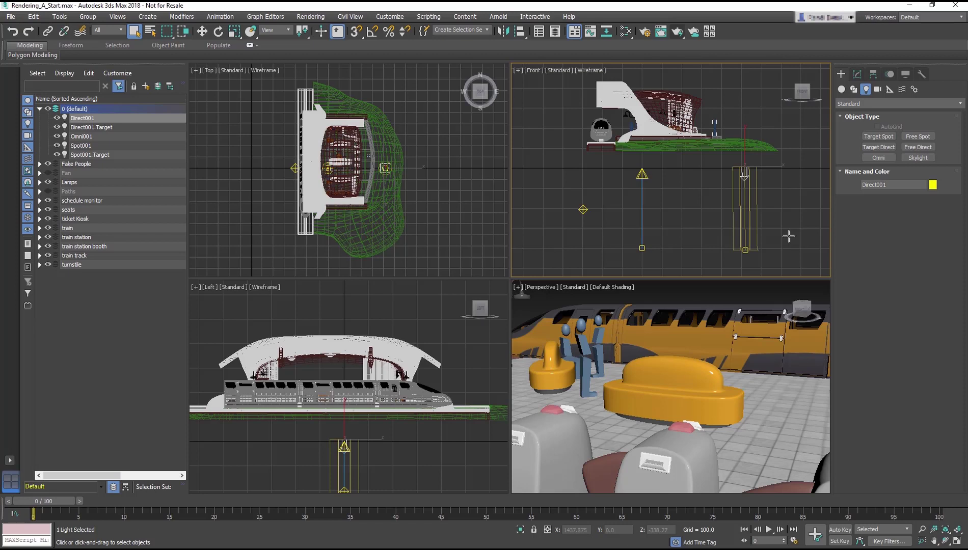
Edit the directional light's parameters, widening its falloff
click(857, 73)
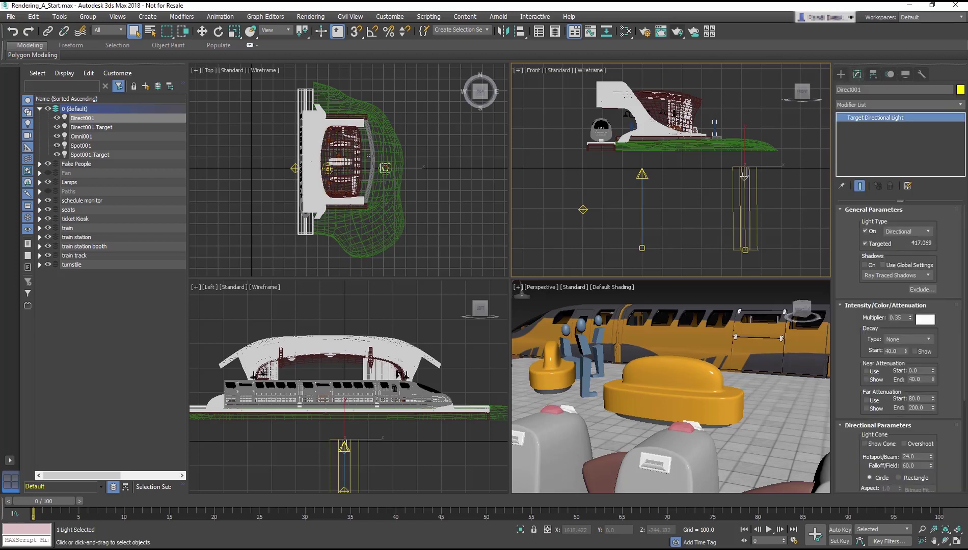
click(943, 306)
mouse_move(931, 356)
mouse_down()
mouse_move(930, 318)
mouse_move(931, 336)
mouse_up()
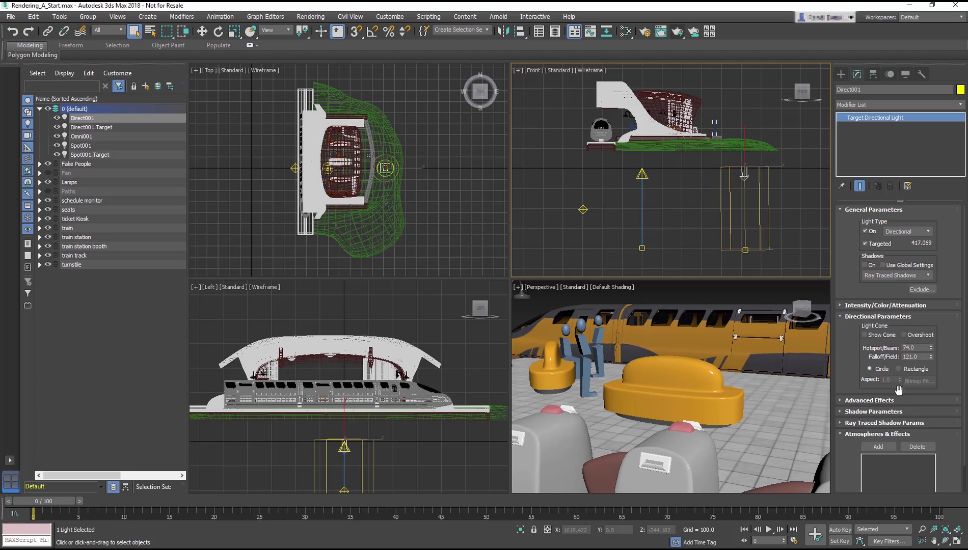
click(786, 267)
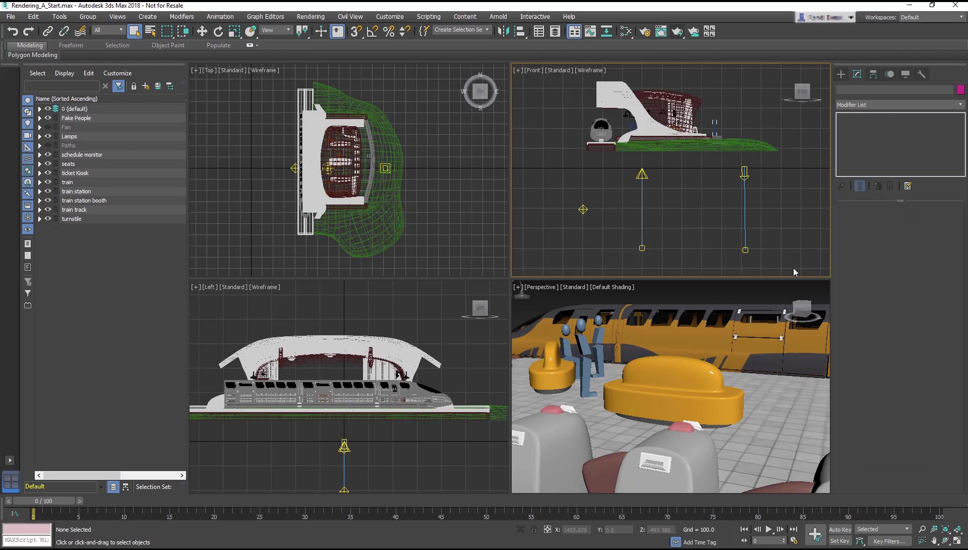
Move the directional light to the left in the Front view
click(744, 207)
right_click(745, 206)
click(753, 212)
drag(777, 207, 736, 208)
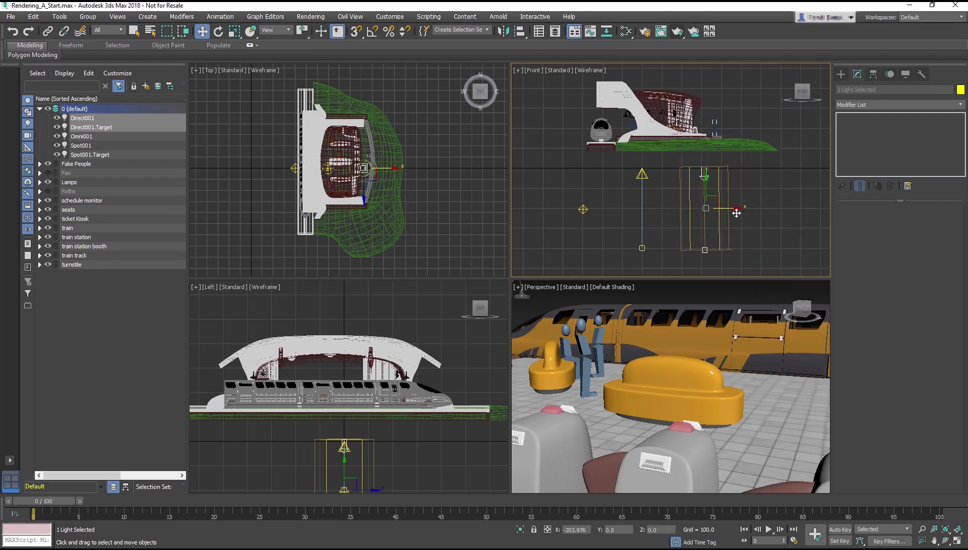
click(776, 227)
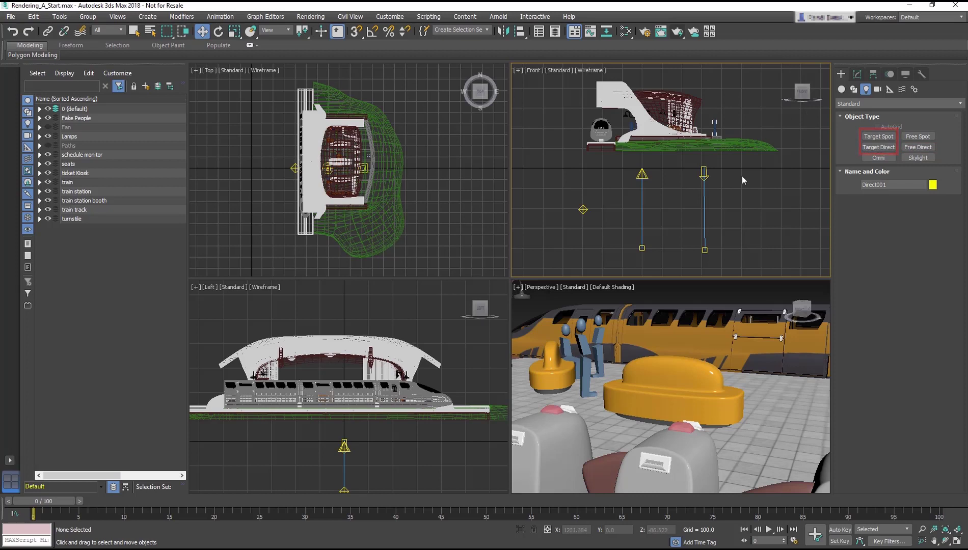
Shift the spotlight and its target left, and select the existing lights
drag(642, 249, 609, 235)
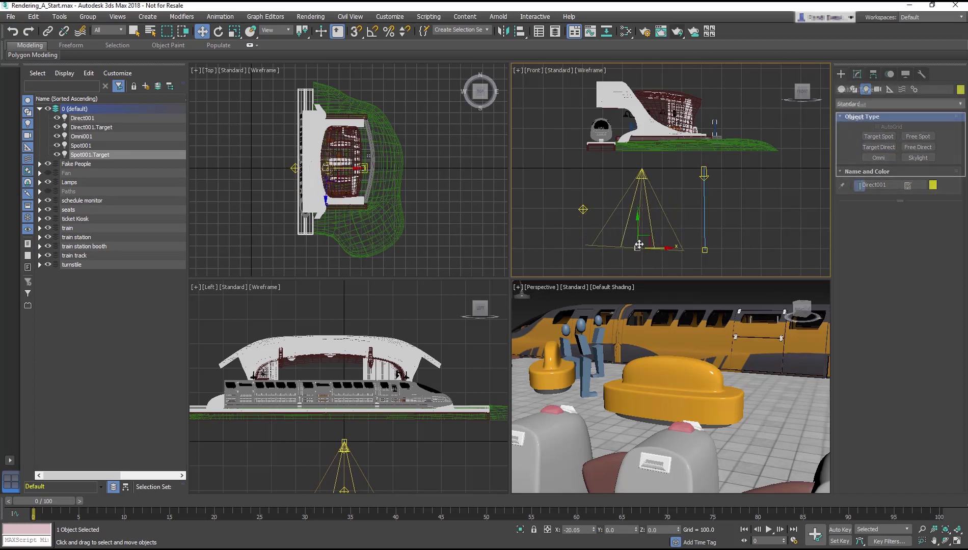
mouse_move(639, 174)
mouse_down()
mouse_move(620, 173)
mouse_move(647, 198)
mouse_up()
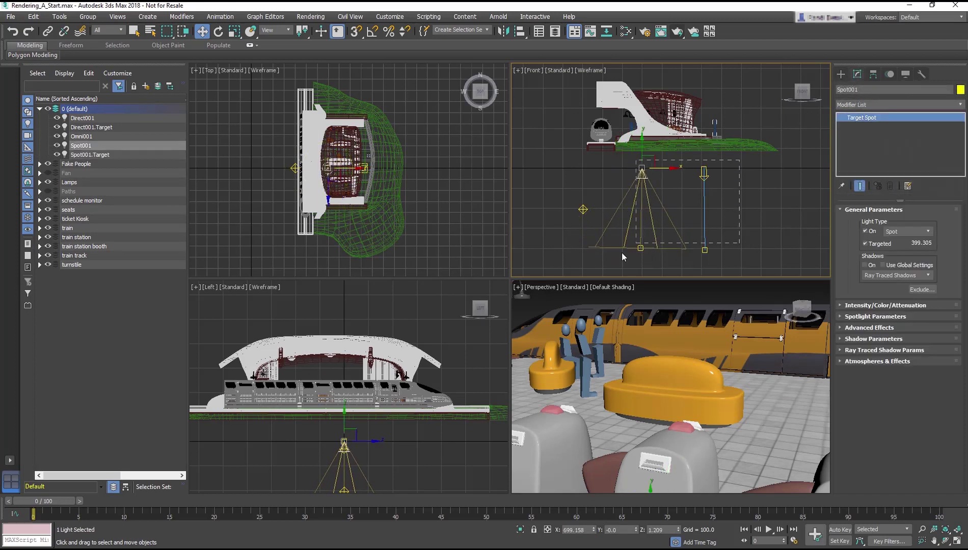
click(559, 269)
Delete the existing lights and switch the Perspective view to High Quality shading
key(shift+l)
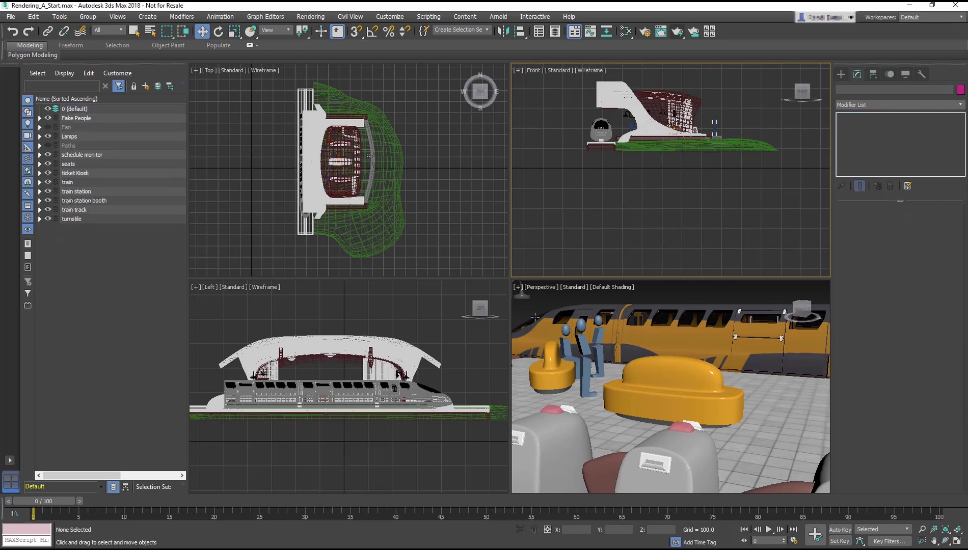
click(540, 286)
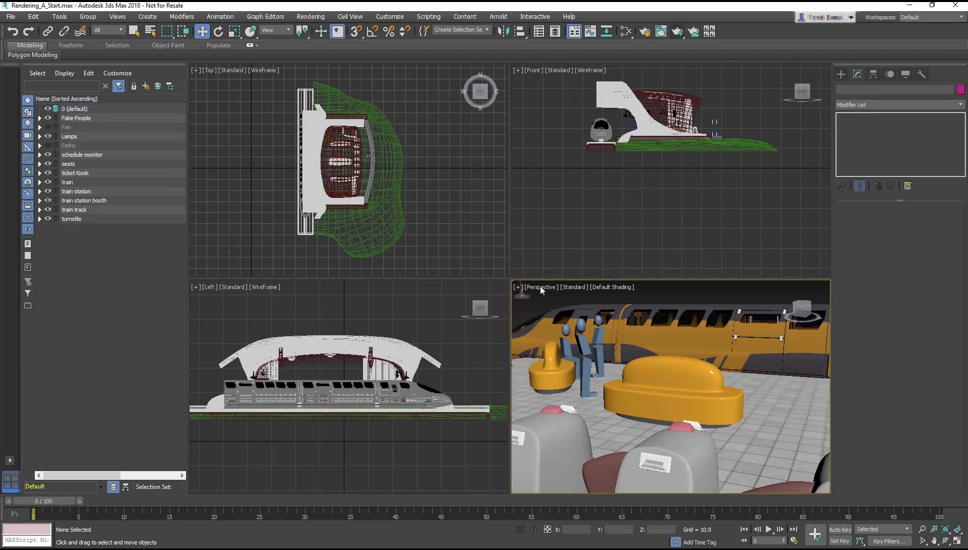
click(571, 286)
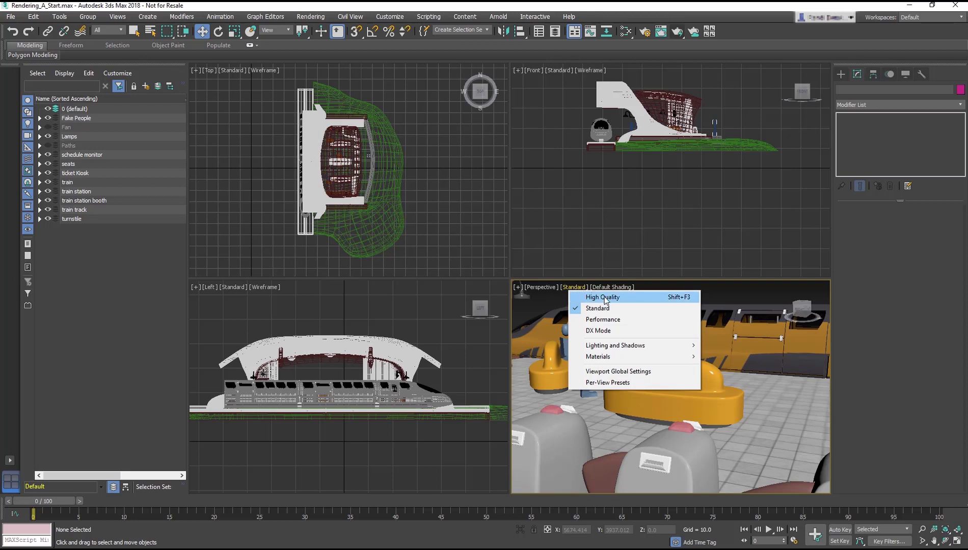
click(649, 298)
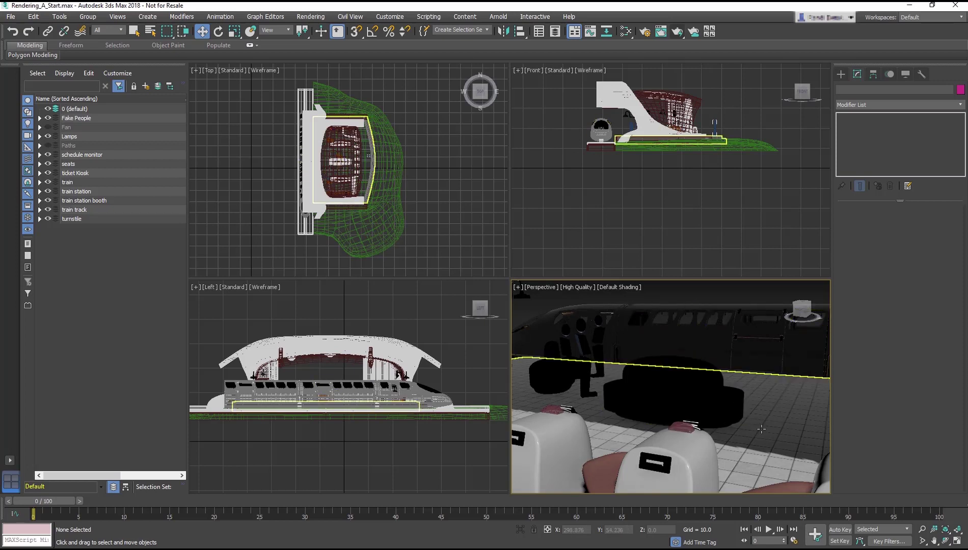
middle_drag(733, 197, 732, 253)
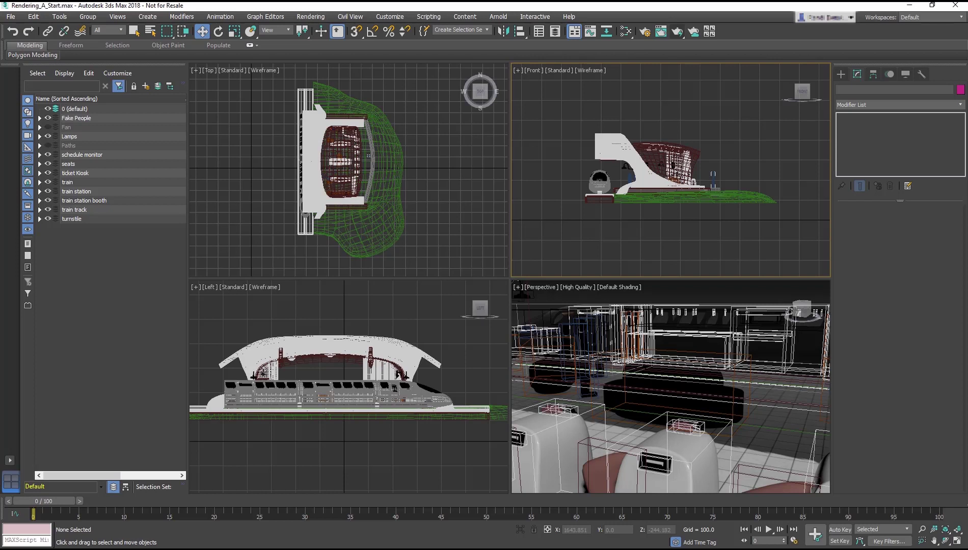
Create a Standard Target Direct light in the Front view, aimed down at the station
click(841, 73)
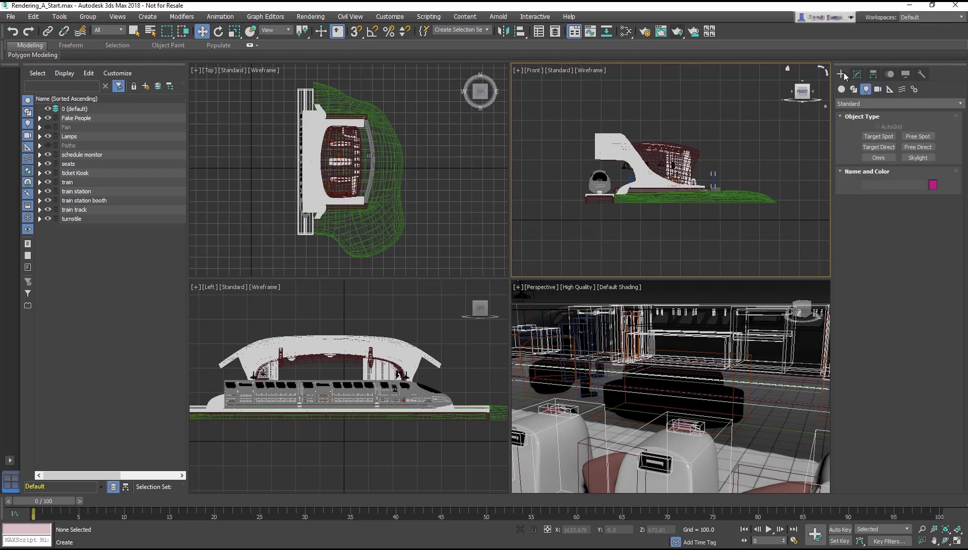
click(875, 104)
click(871, 120)
click(873, 145)
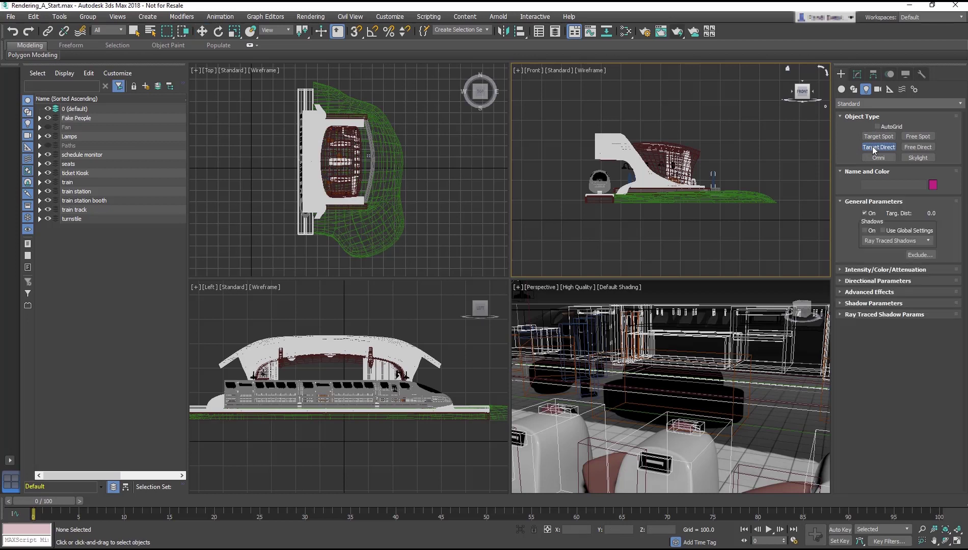
middle_drag(740, 175, 782, 188)
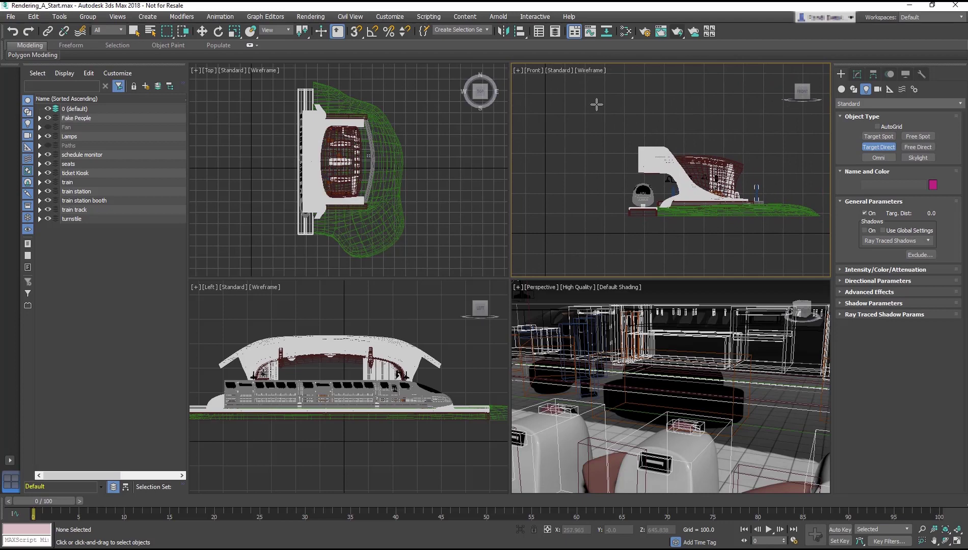
drag(596, 104, 644, 192)
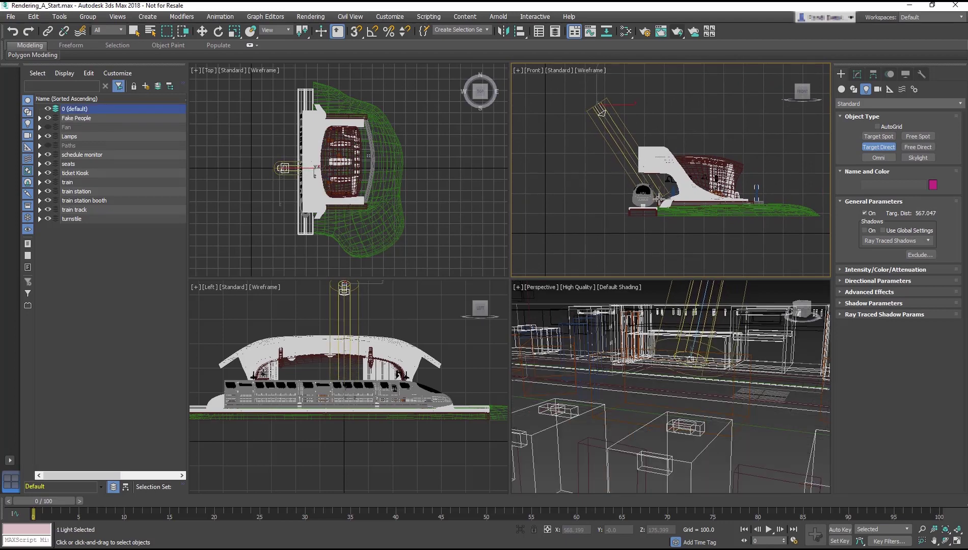
drag(645, 193, 662, 202)
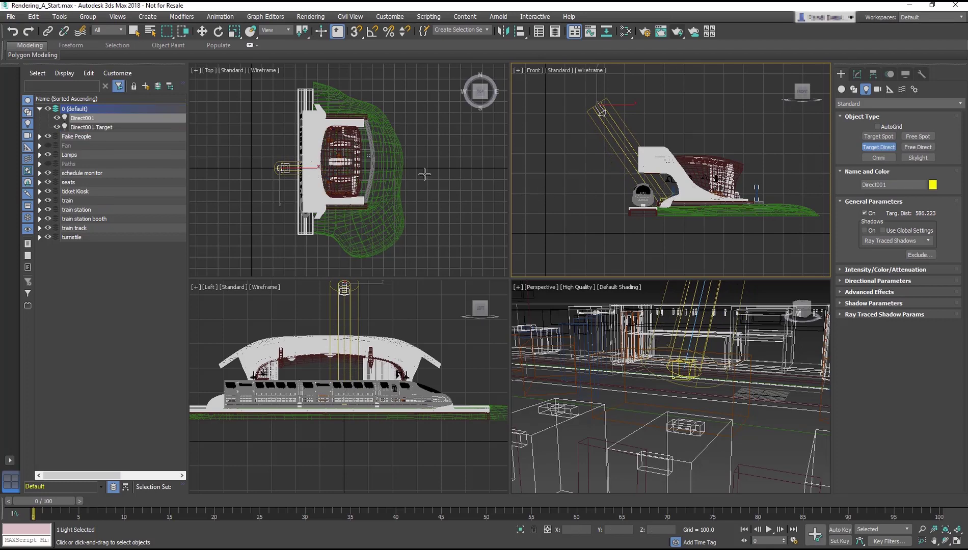
Move the sun light toward the upper left in the Top view
click(283, 148)
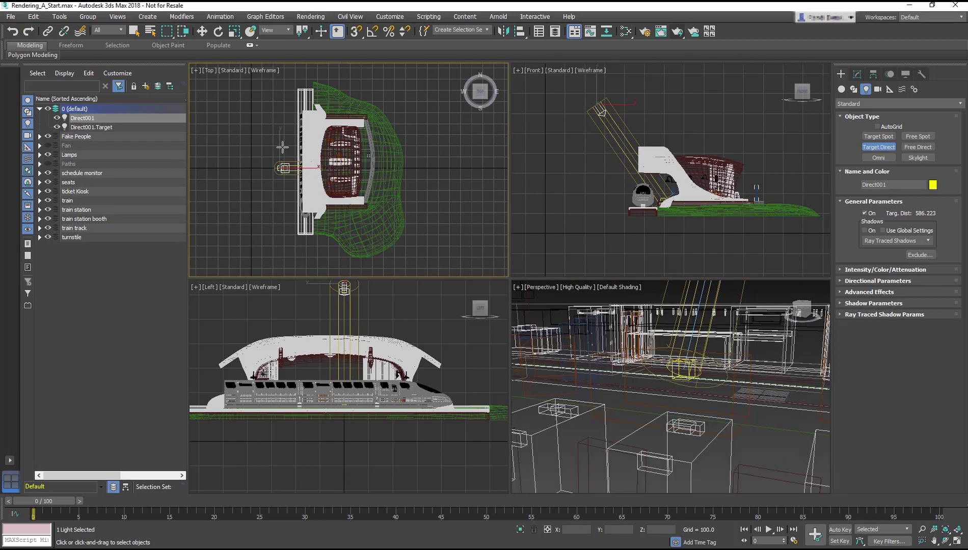
key(w)
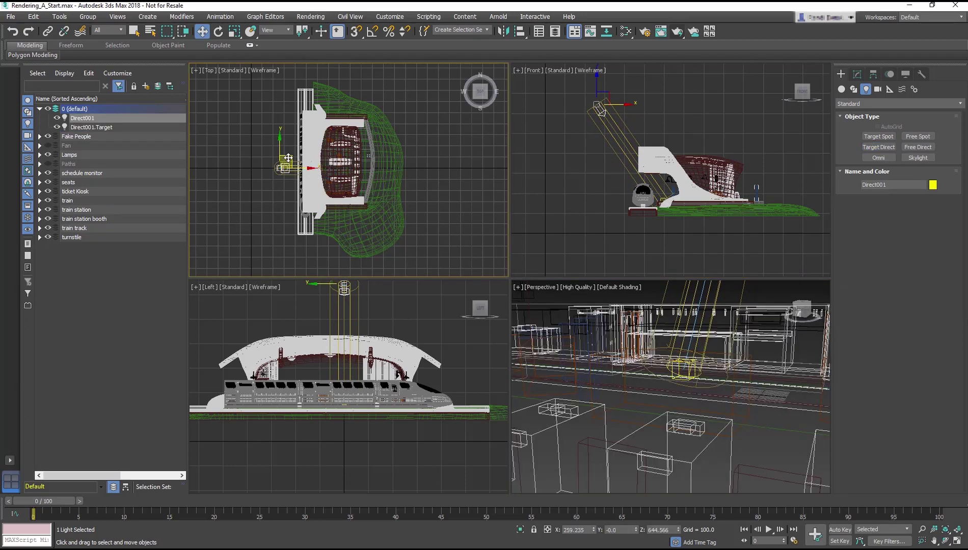
mouse_move(279, 149)
mouse_down()
mouse_move(248, 87)
mouse_move(238, 111)
mouse_up()
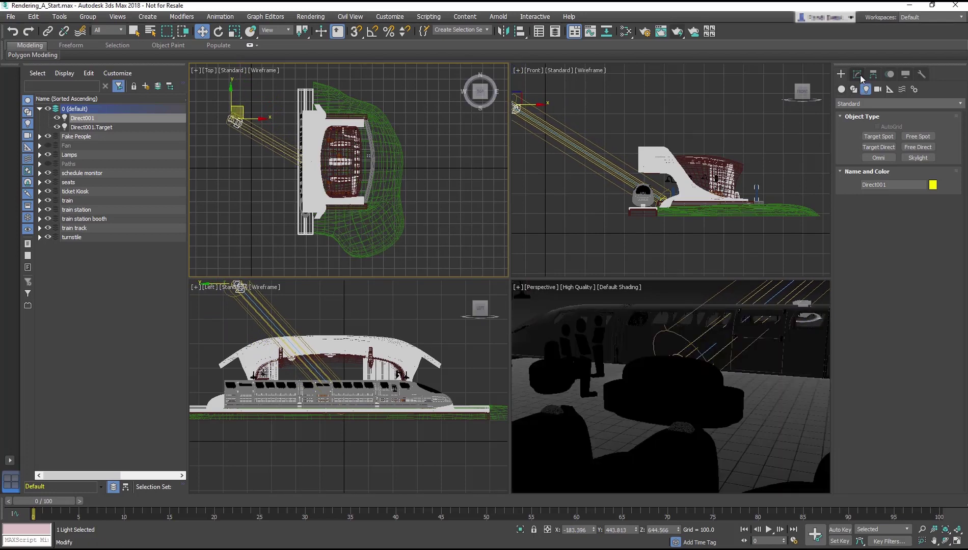
Set Direct001's Hotspot/Beam to 700 and Falloff/Field to 1000
click(859, 74)
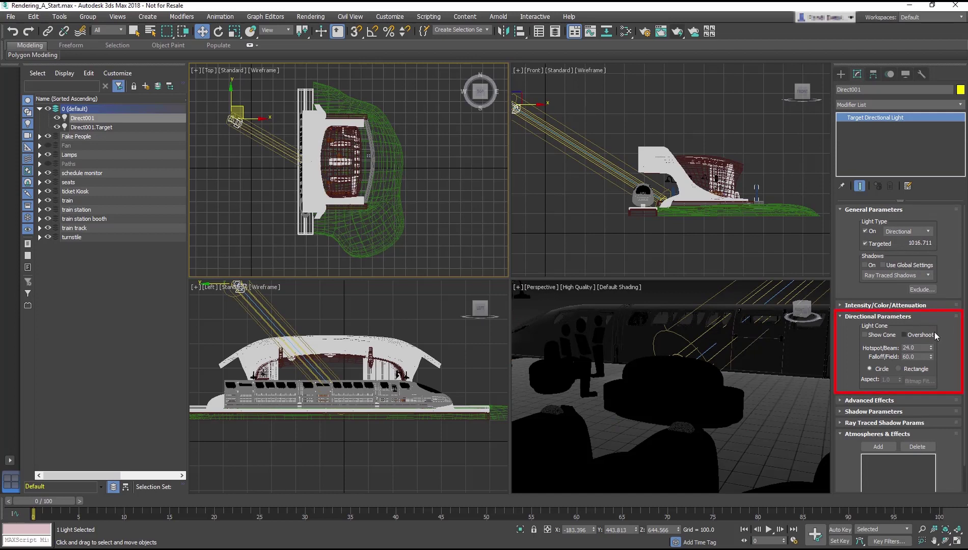
double_click(919, 347)
text(7)
key(Tab)
text(100)
key(Return)
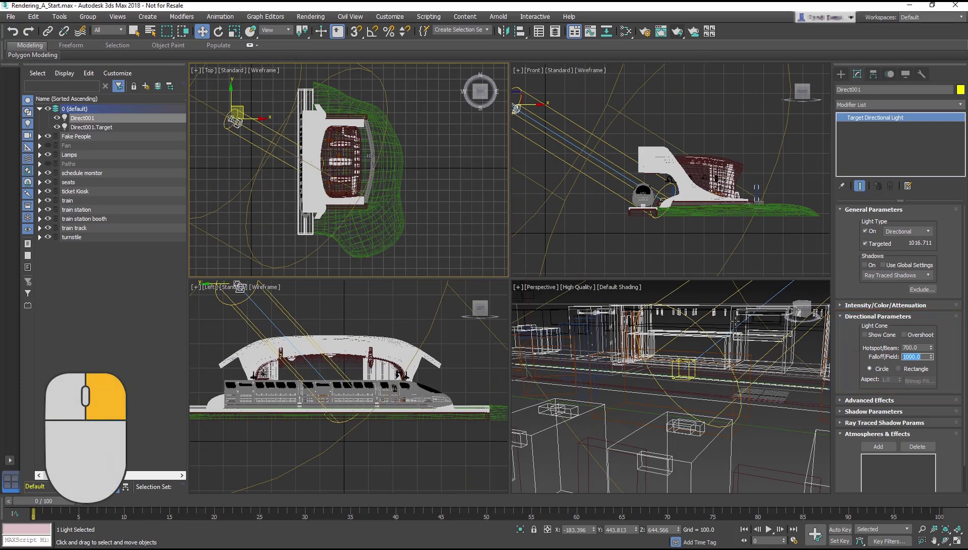
Render the active Perspective view with nothing selected, then reselect Direct001
right_click(734, 320)
click(682, 293)
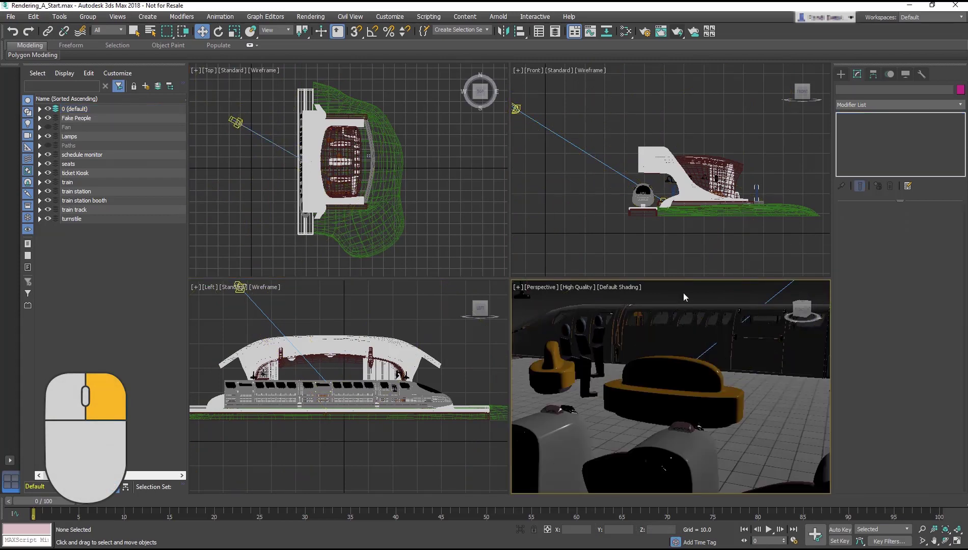
key(F9)
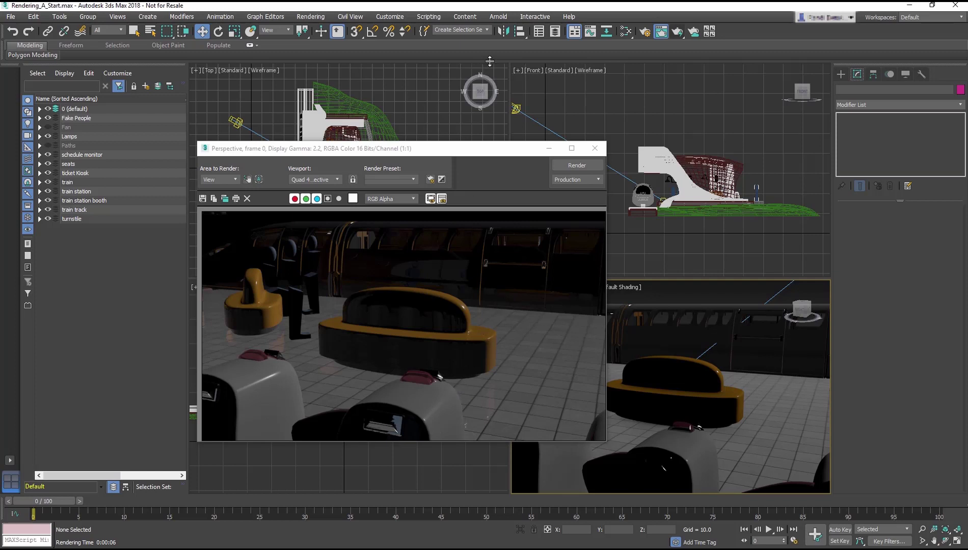
click(515, 109)
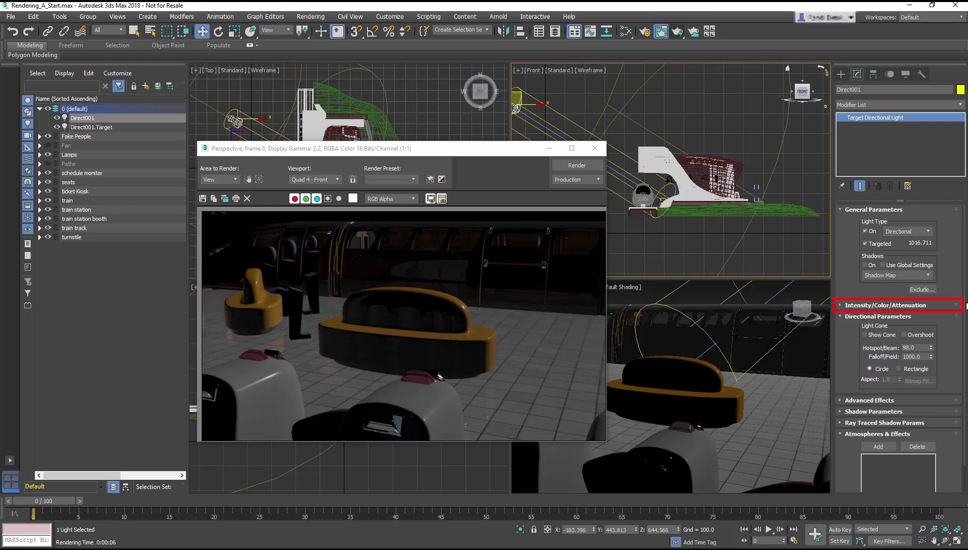
Raise Direct001's intensity Multiplier to 2.0 and move the render window aside
click(938, 305)
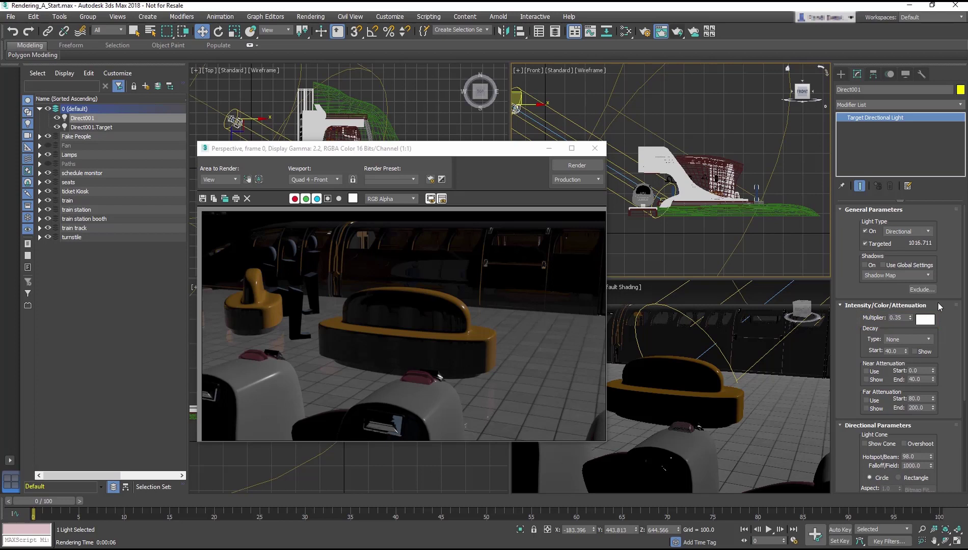
drag(910, 317, 855, 318)
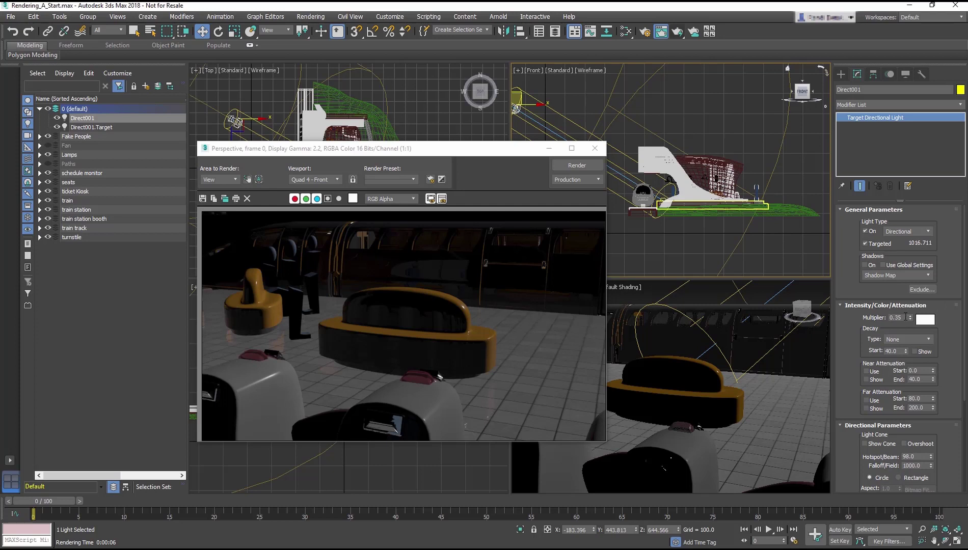
text(2)
key(Return)
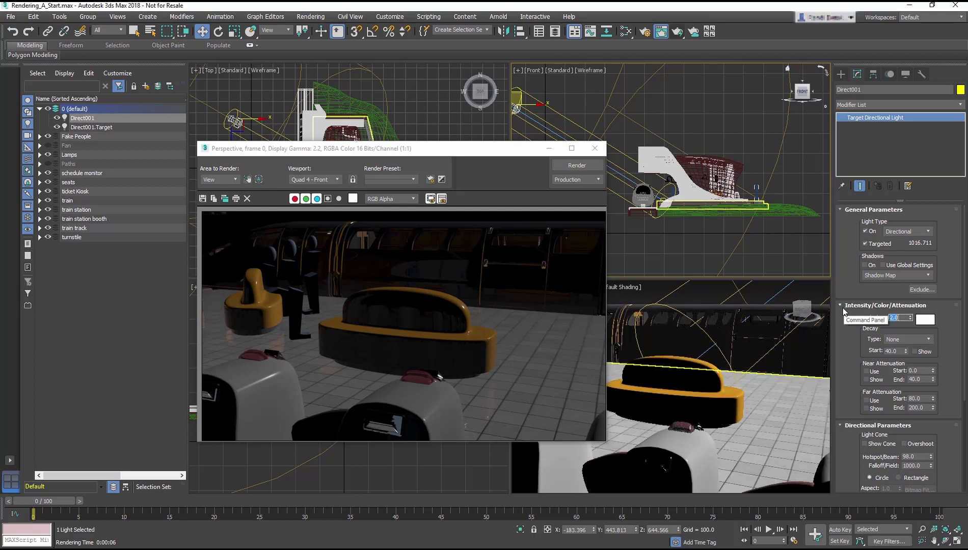
drag(491, 150, 387, 163)
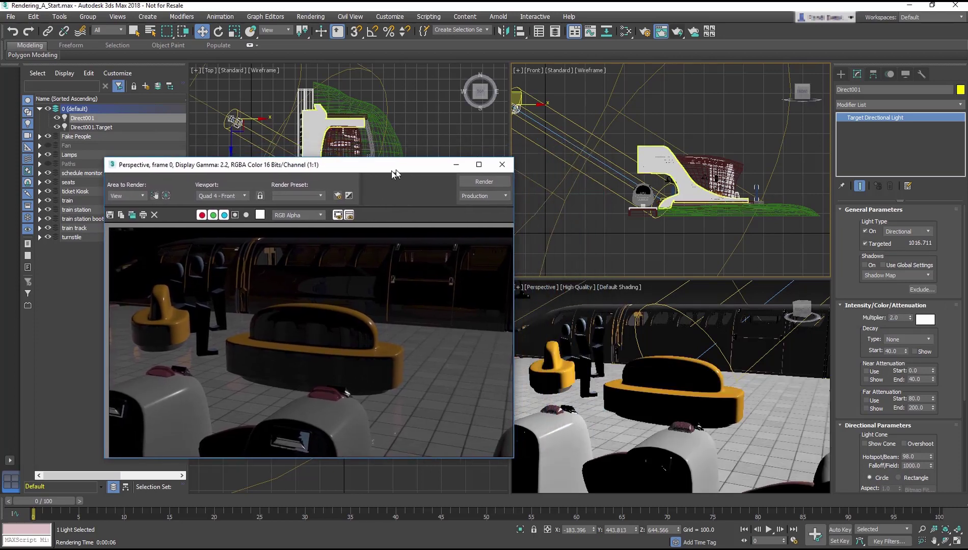
Enable Shadows for Direct001 and render the view with F9
click(865, 266)
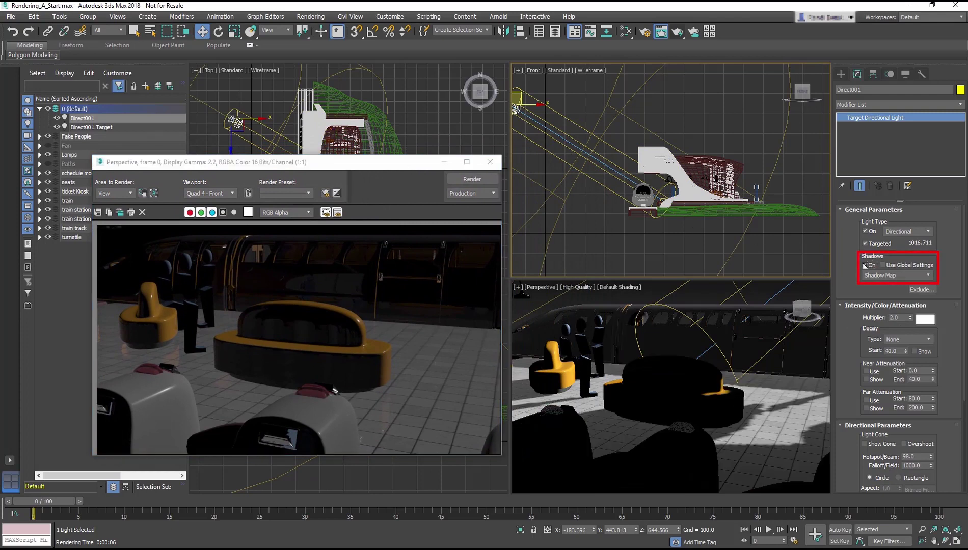
key(F9)
text(7000)
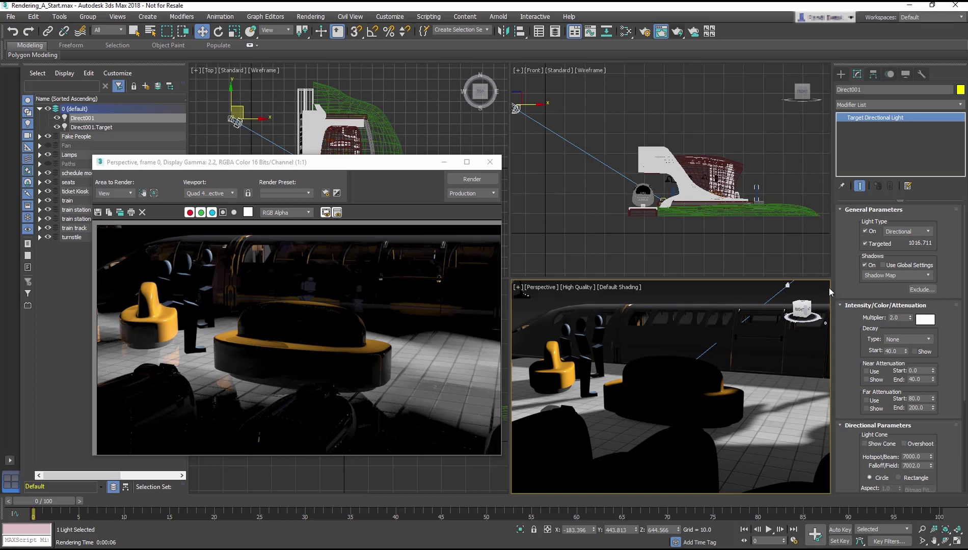
Switch Direct001's shadow type to Ray Traced Shadows and re-render the scene
click(928, 274)
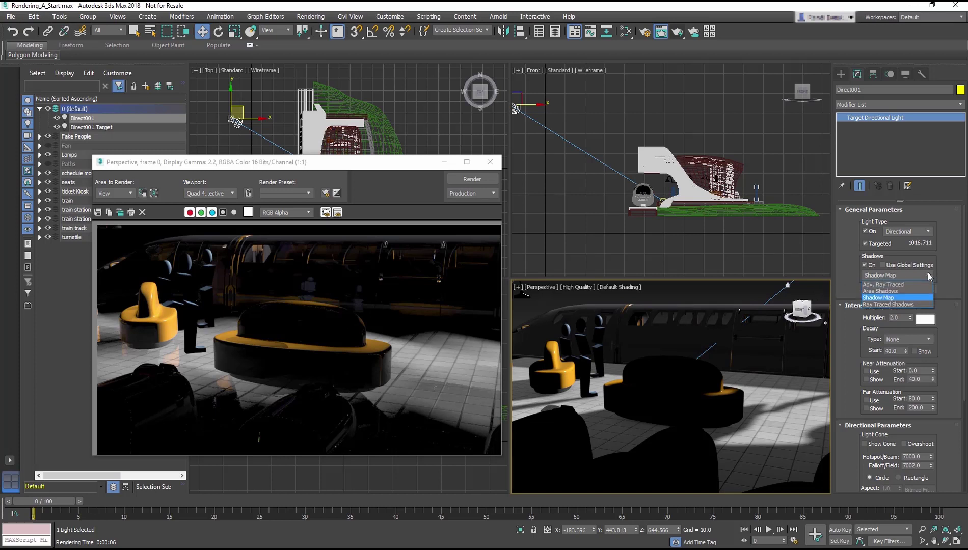
click(909, 305)
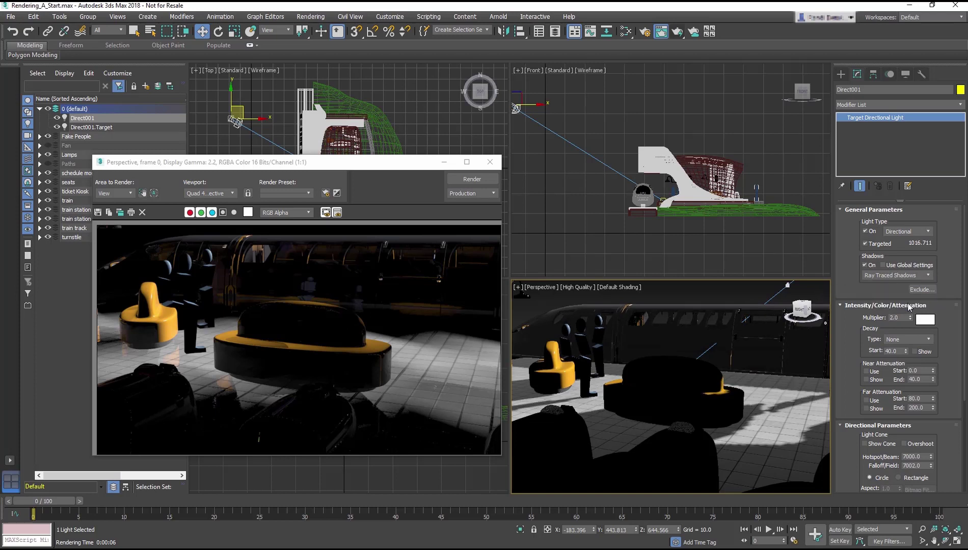
key(F9)
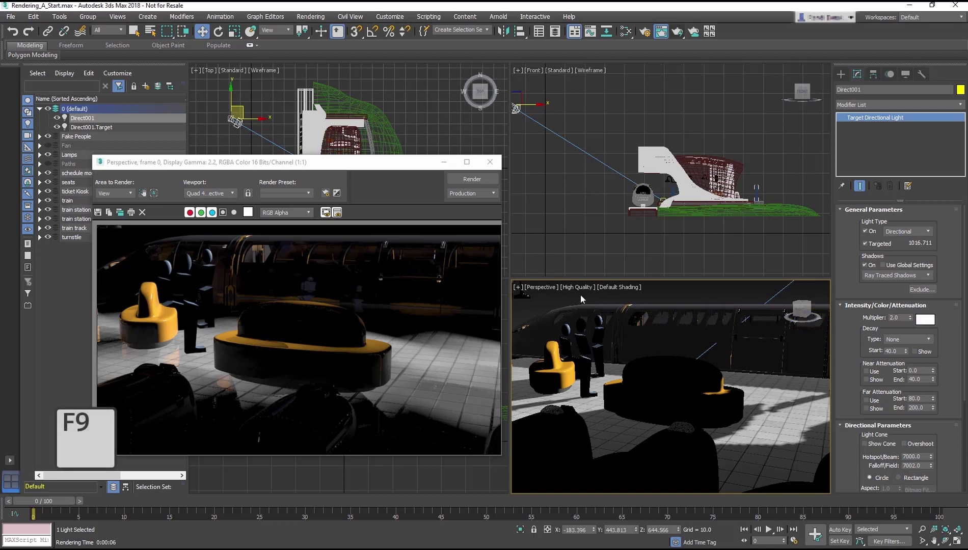
click(468, 181)
text(1000)
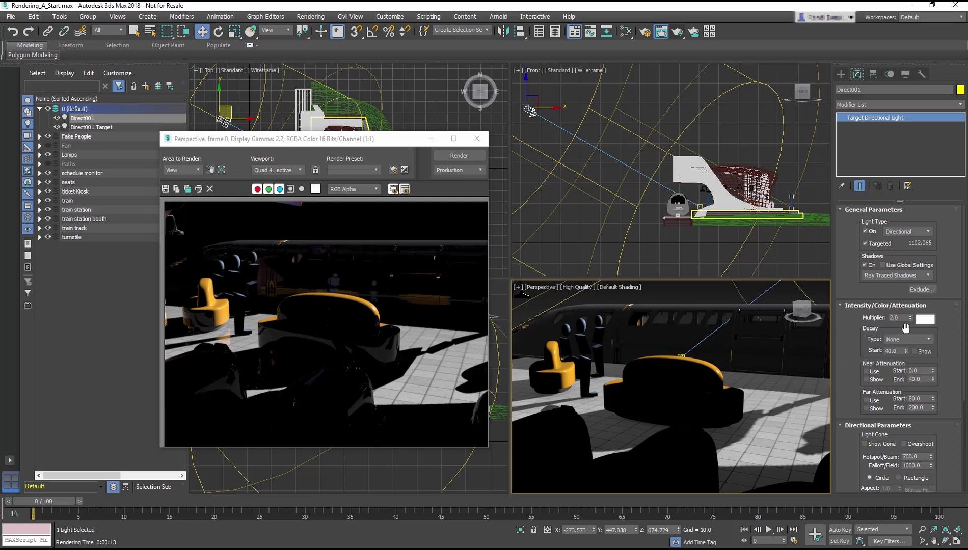
Create an Omni light in the Top viewport
click(841, 73)
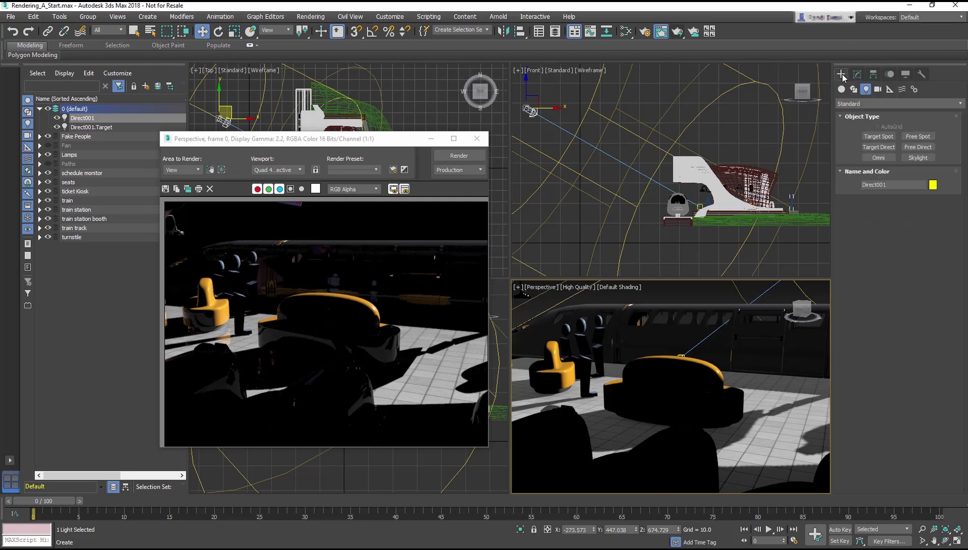
click(878, 158)
mouse_move(392, 141)
mouse_down()
mouse_move(390, 345)
mouse_move(743, 140)
mouse_up()
click(452, 244)
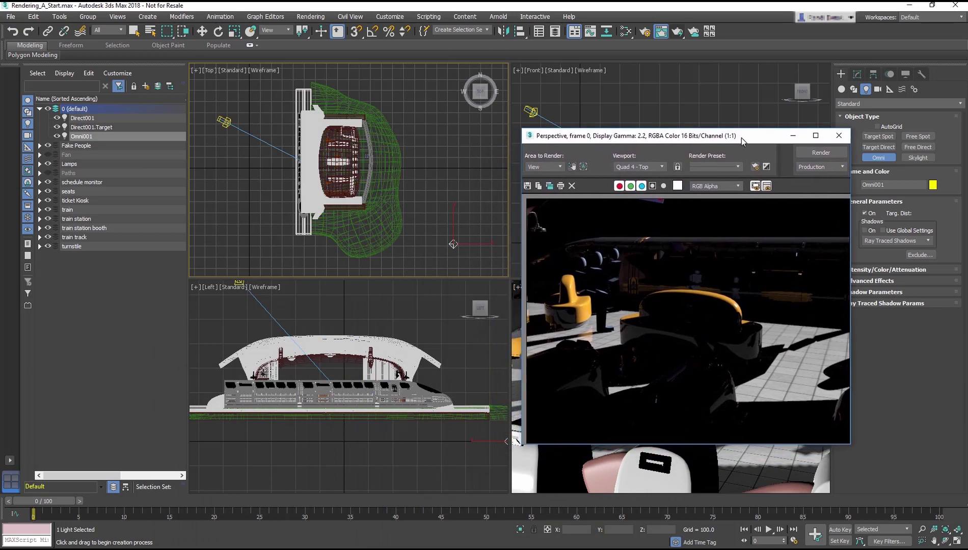
Move Omni001 higher above the floor in the Left viewport
key(w)
middle_drag(466, 446, 409, 458)
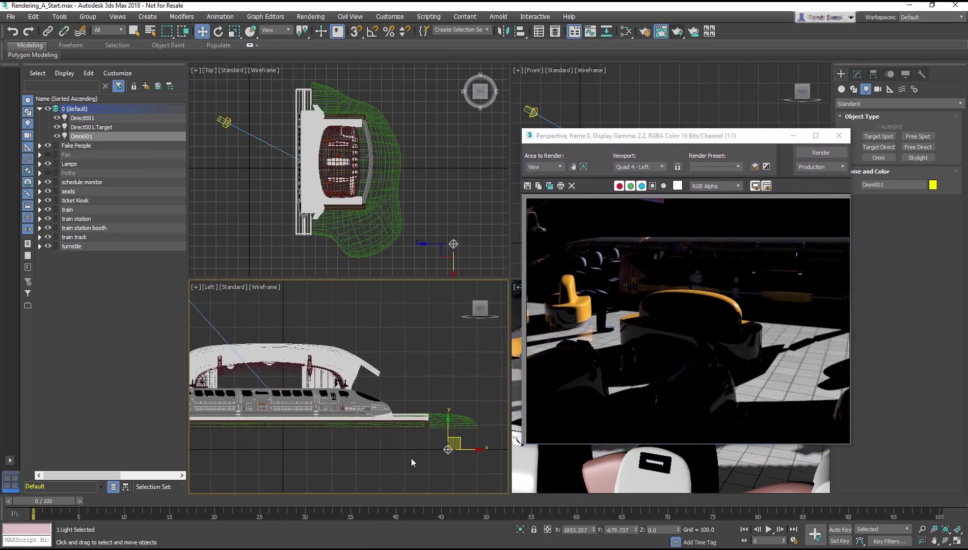
drag(446, 430, 446, 281)
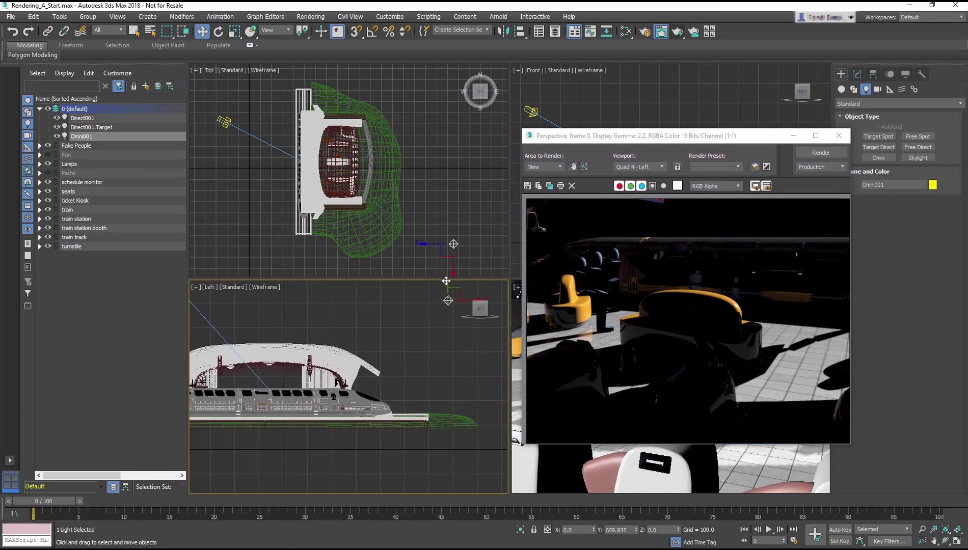
drag(715, 138, 394, 181)
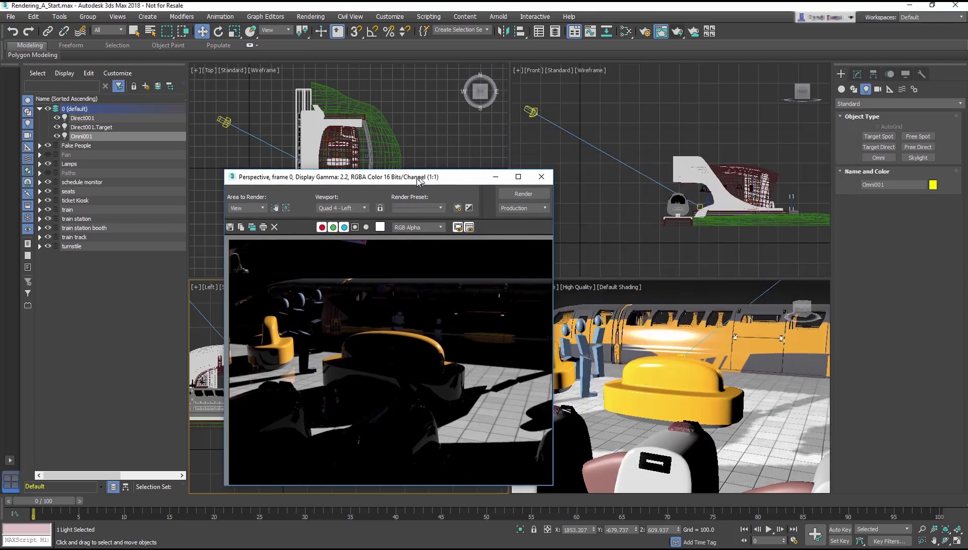
Set Omni001's intensity Multiplier to 0.35
click(857, 74)
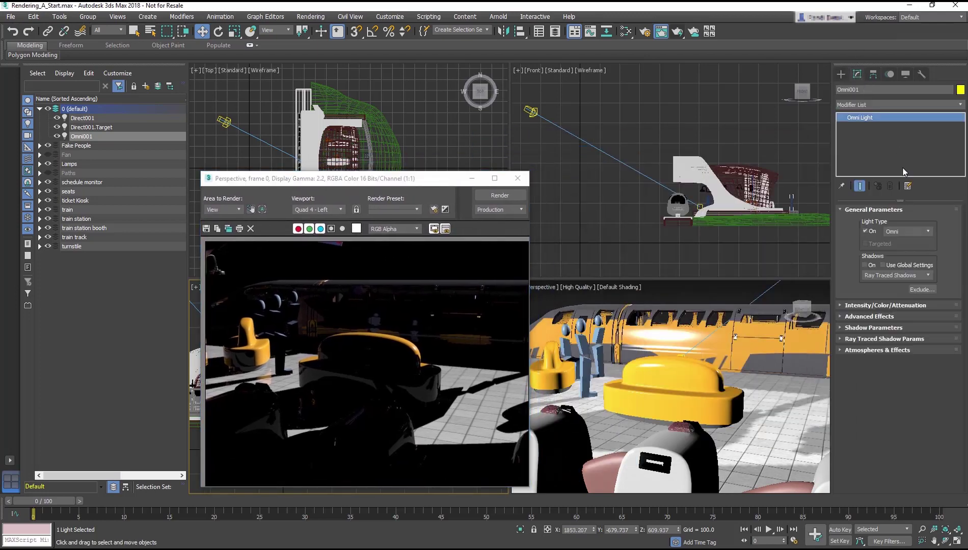
click(875, 306)
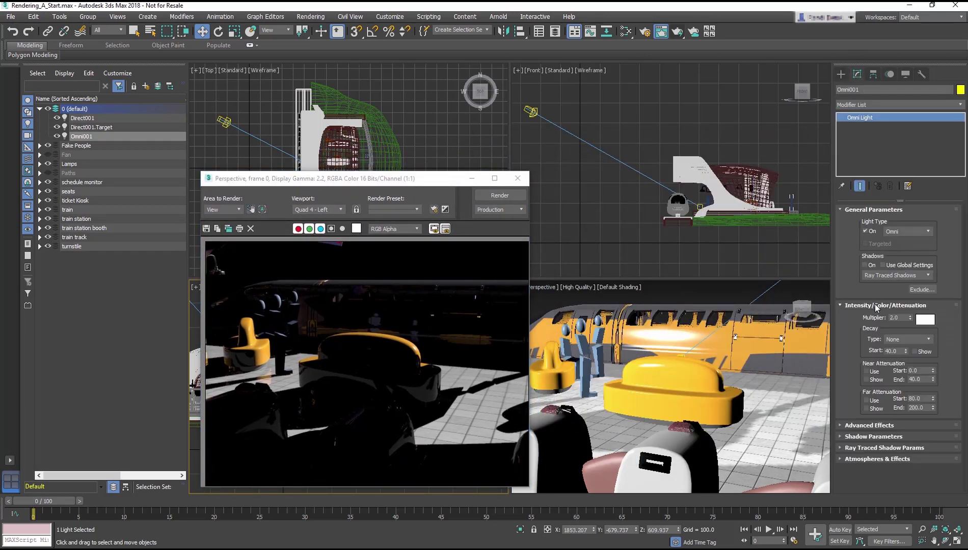
double_click(897, 317)
text(.35)
key(Return)
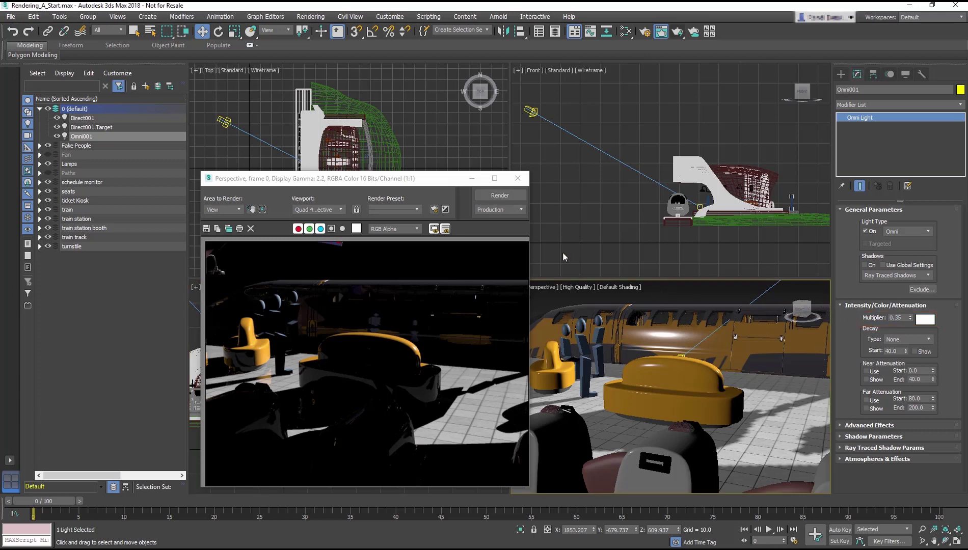
Render the scene with the dimmed fill light and reposition the frame window
click(502, 196)
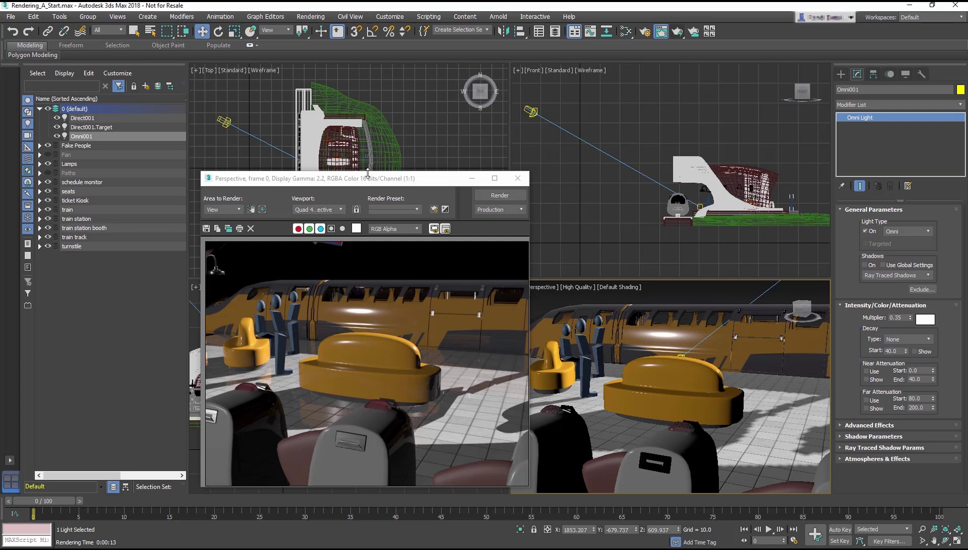
drag(366, 180, 462, 133)
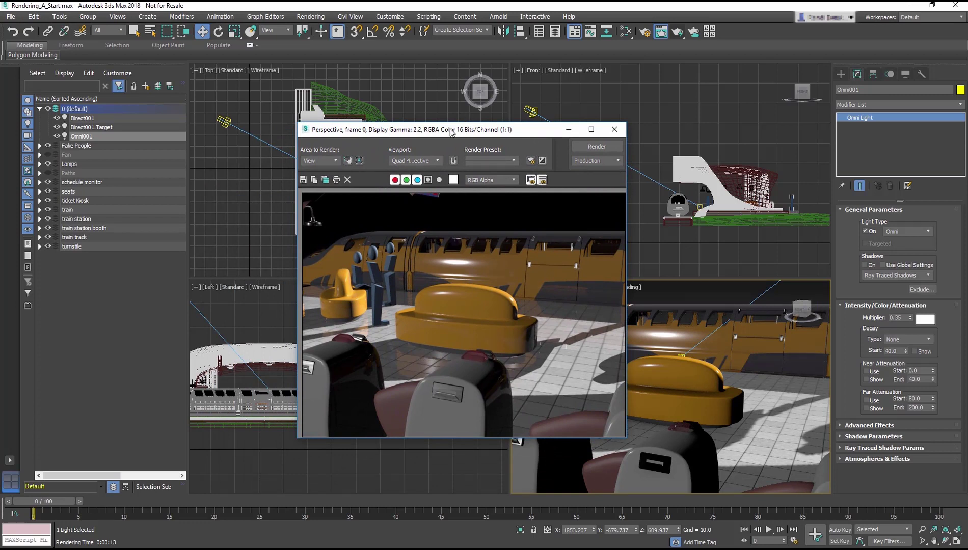
drag(468, 129, 370, 134)
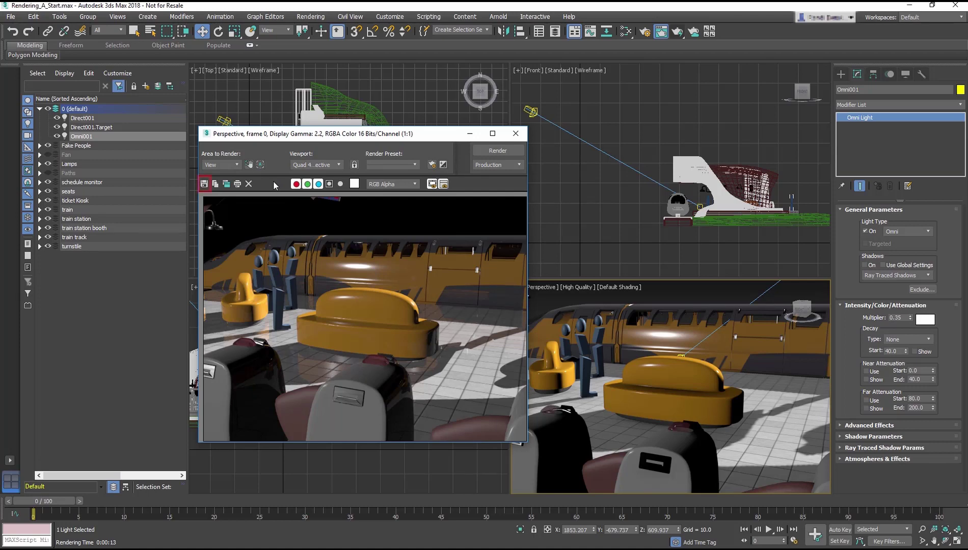
Save the render as a JPEG named Rendering_Final, accepting the quality settings
click(203, 184)
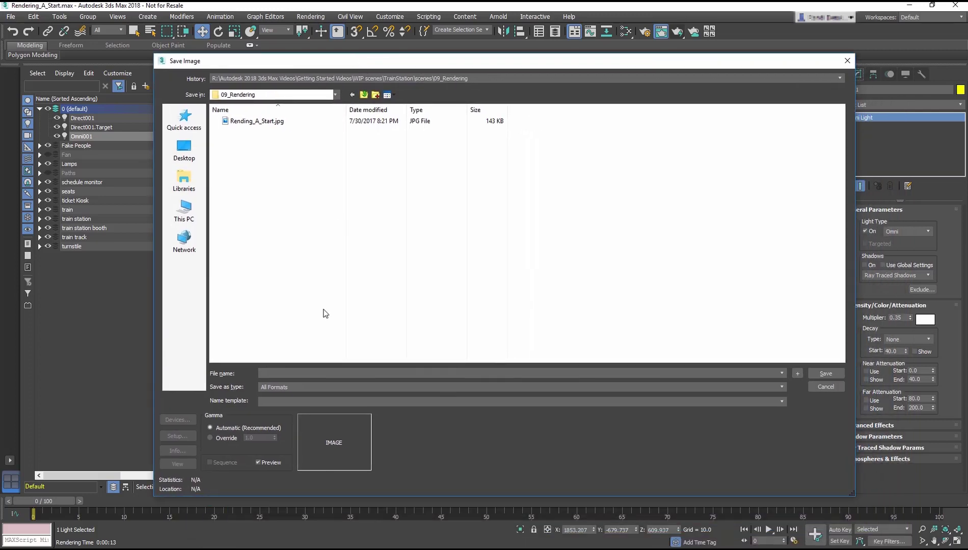
text(Renderin)
text(Ful)
text(inal)
click(321, 386)
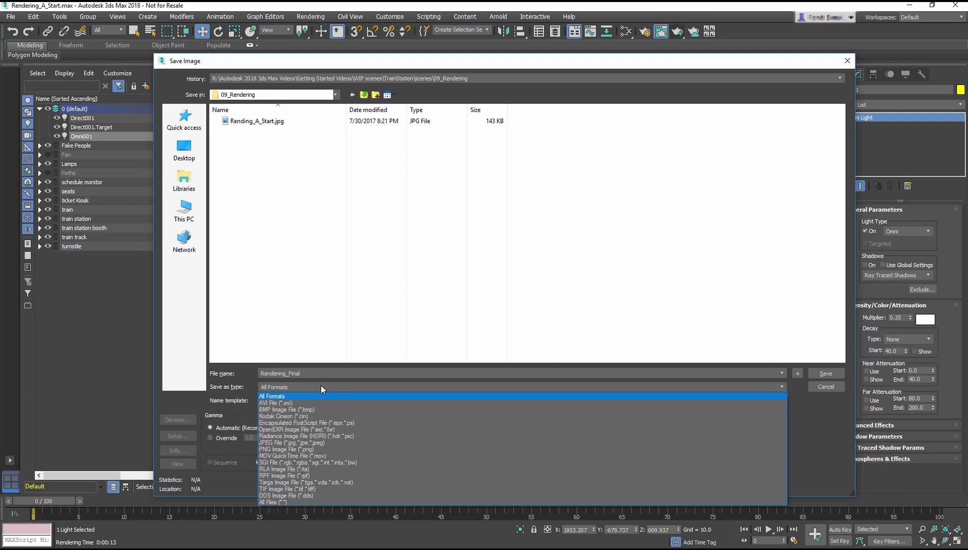
click(286, 443)
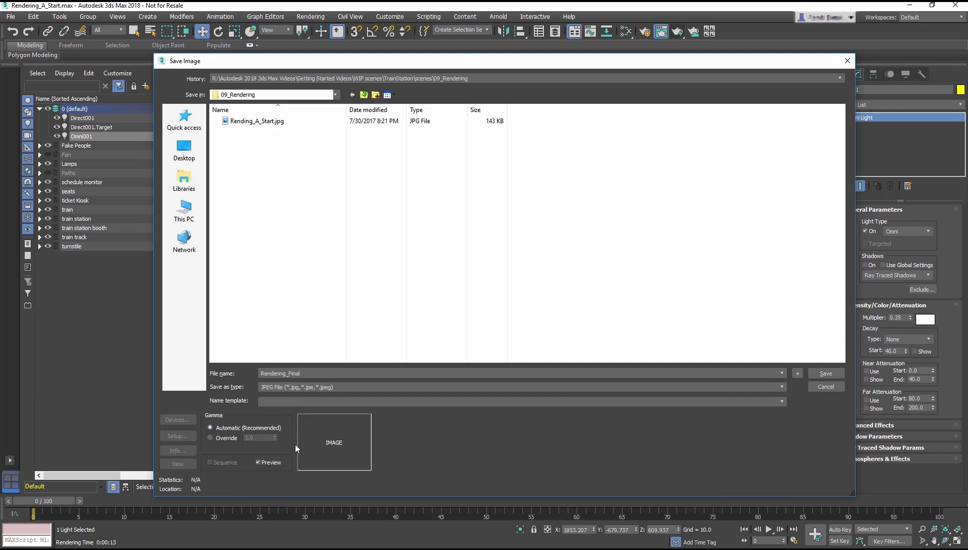
click(826, 374)
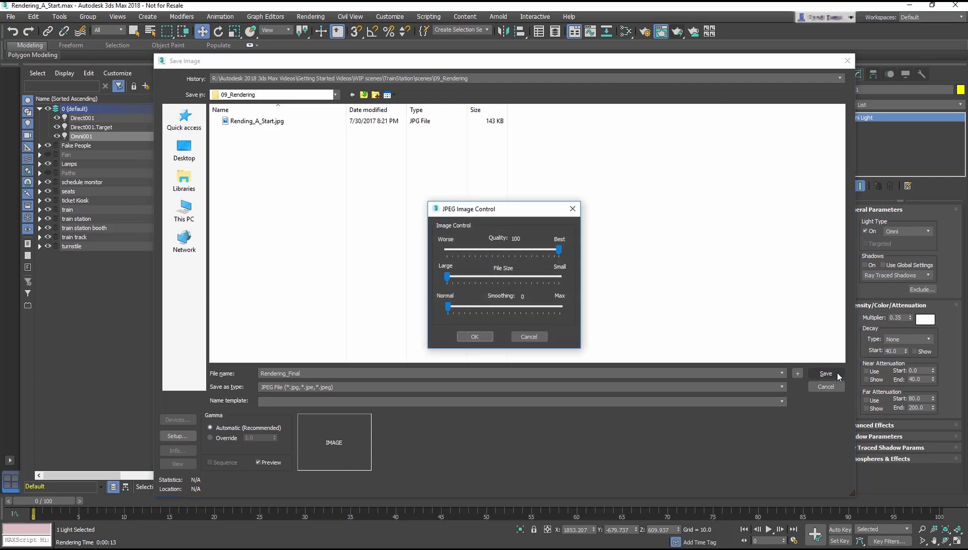
click(485, 336)
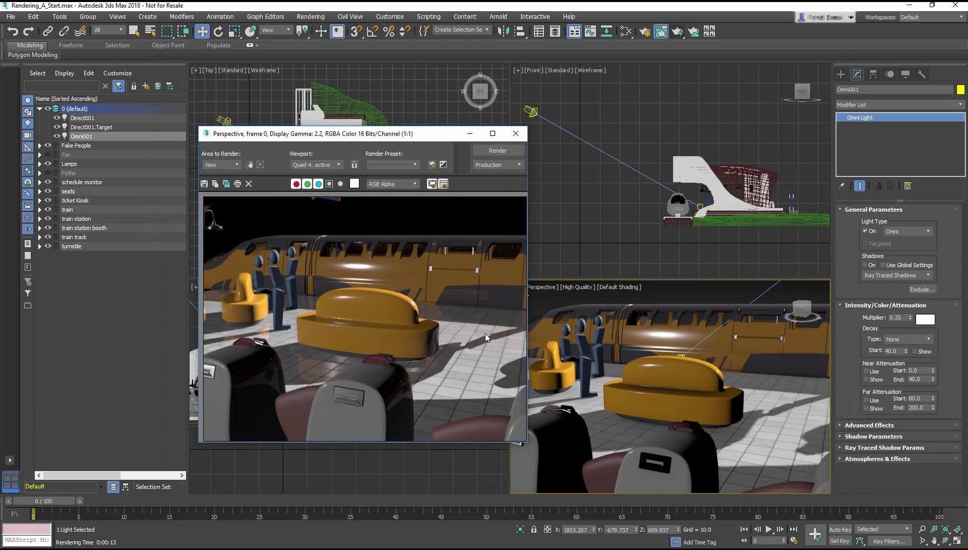